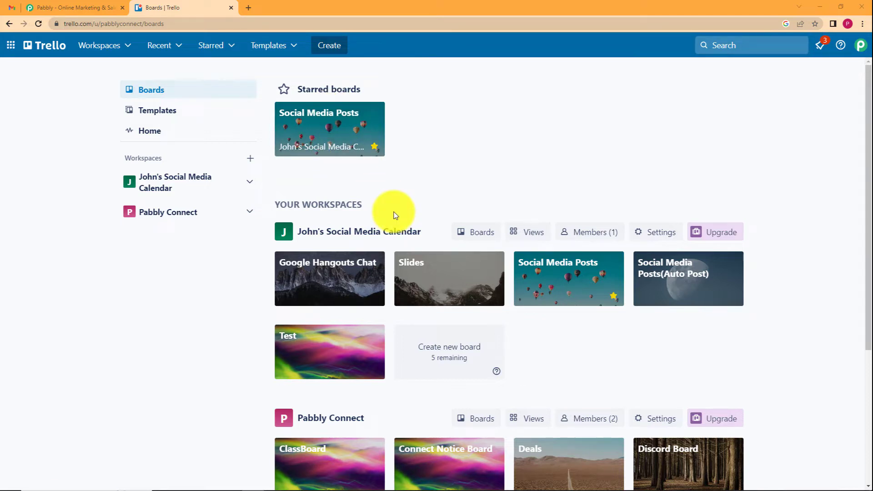
Open the Social Media Posts board and look at the "Success has no shortcut." card's comment area in the Posted list
left_click(329, 137)
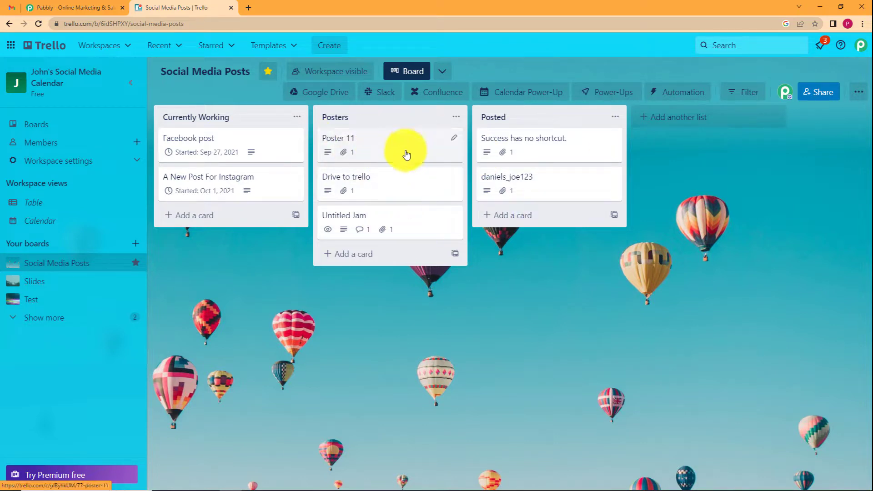
left_click(535, 152)
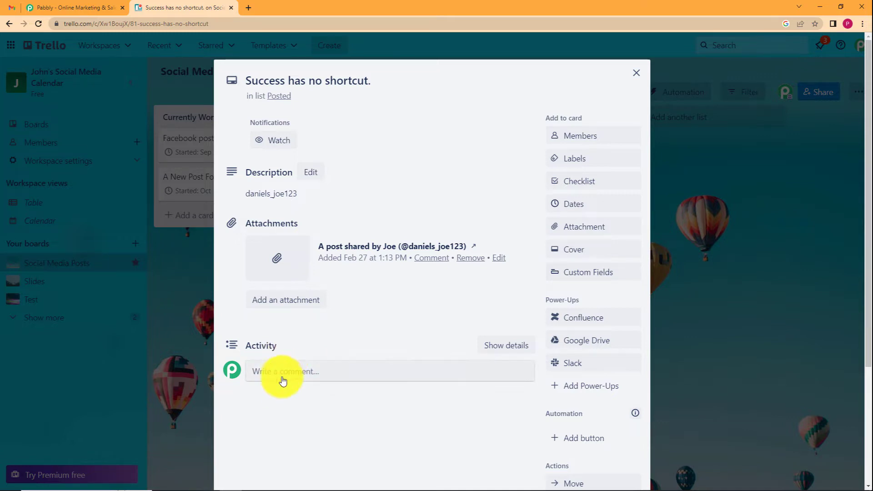
left_click(636, 73)
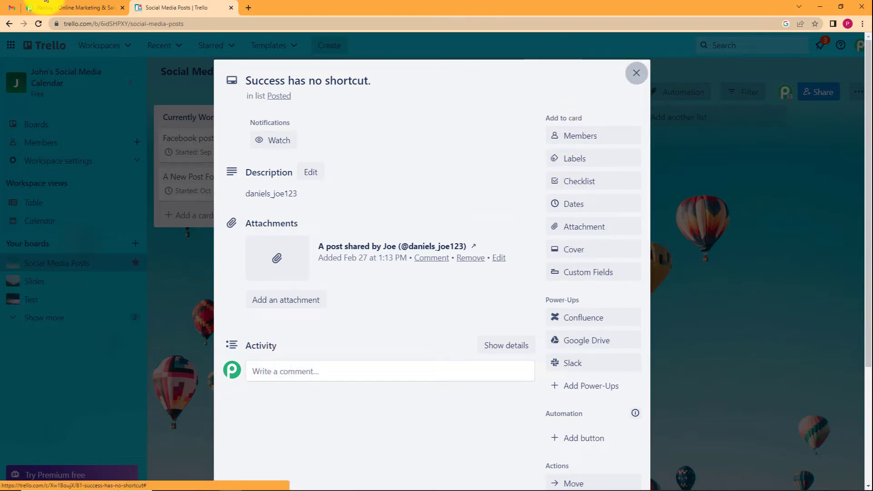
Switch to the Pabbly website, sign in with Google and open Pabbly Connect
left_click(87, 5)
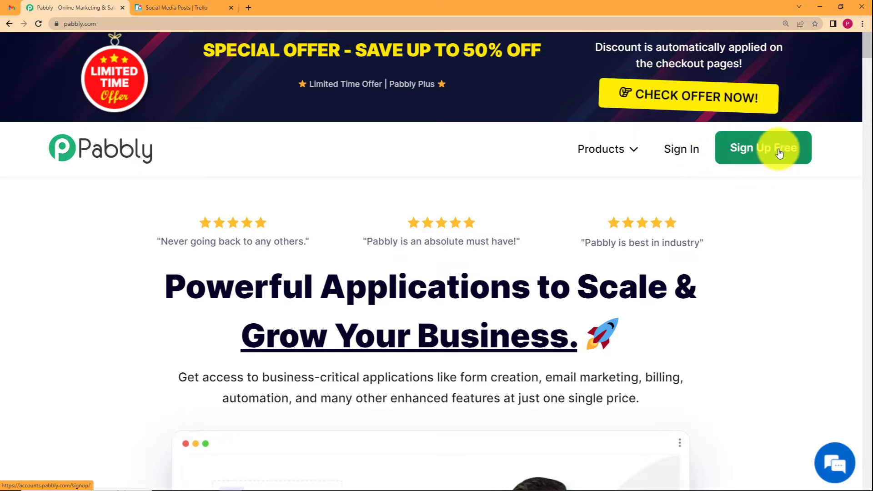
left_click(692, 155)
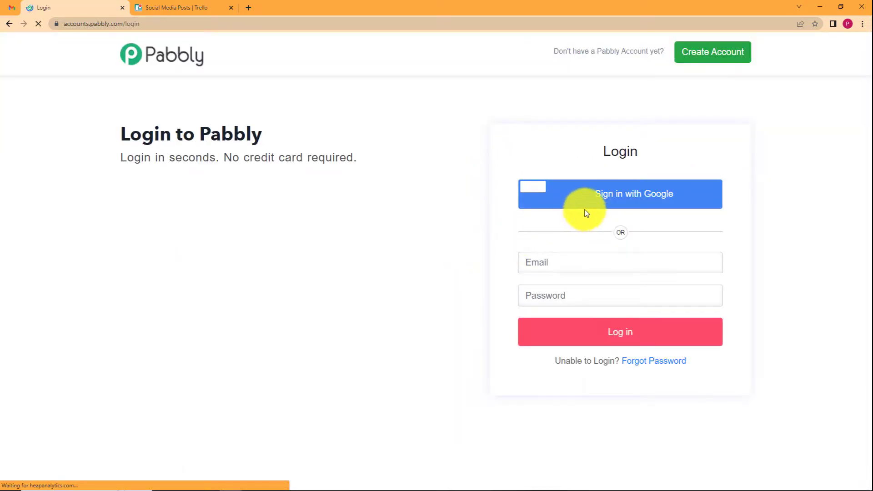
left_click(588, 203)
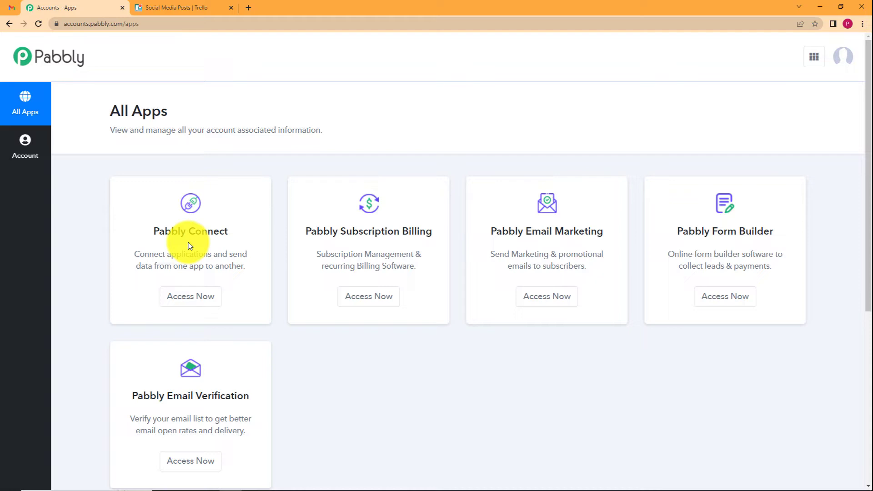
left_click_drag(229, 231, 148, 234)
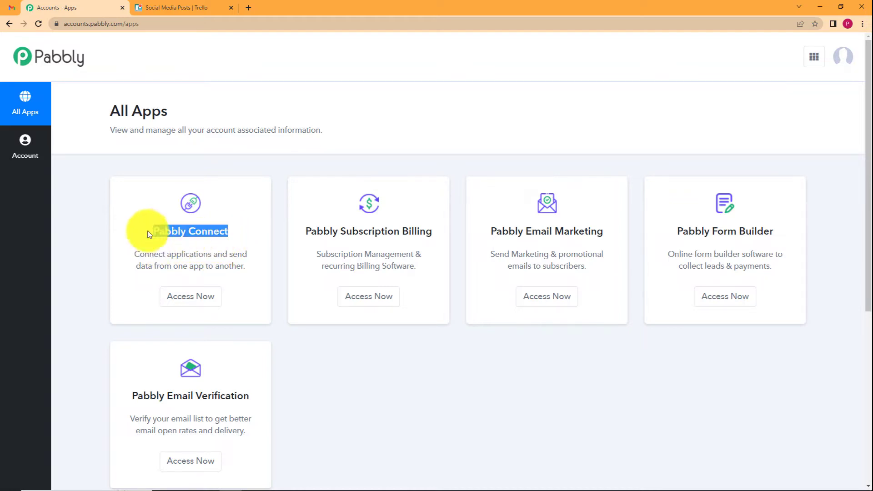
left_click(203, 298)
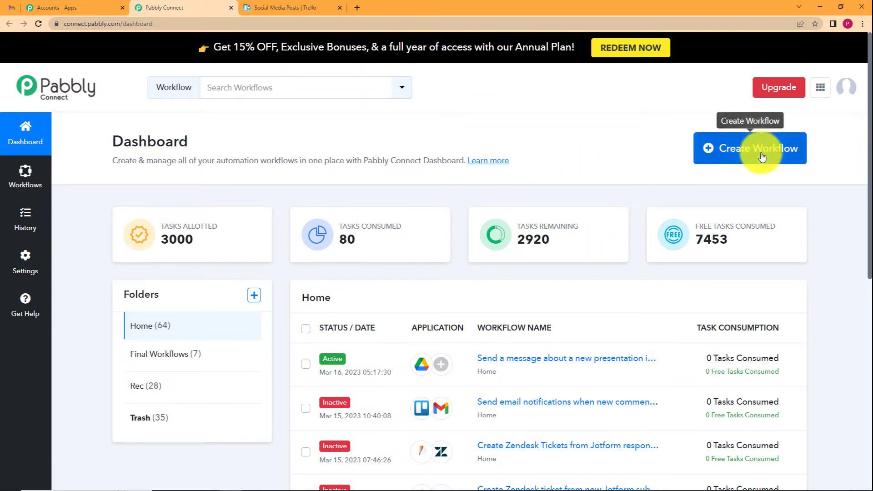
Create a workflow named "Send Email notifications for new comments added in Trello"
left_click(730, 157)
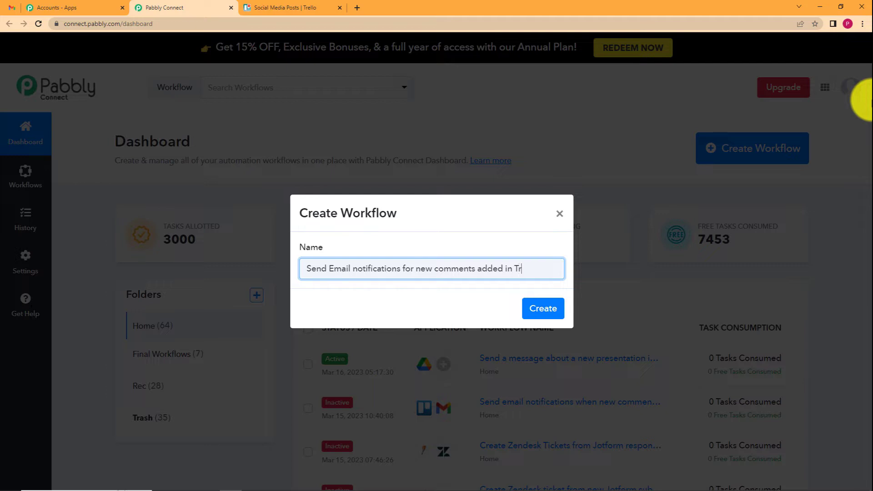
left_click(542, 308)
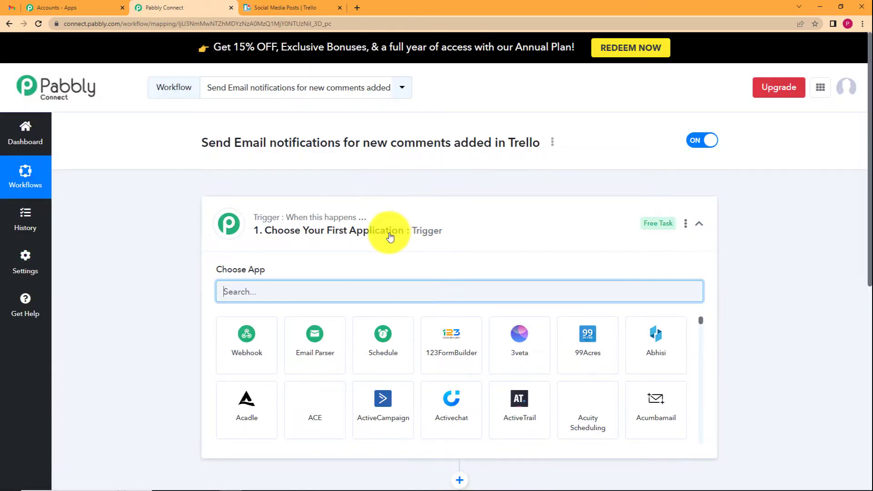
left_click(360, 227)
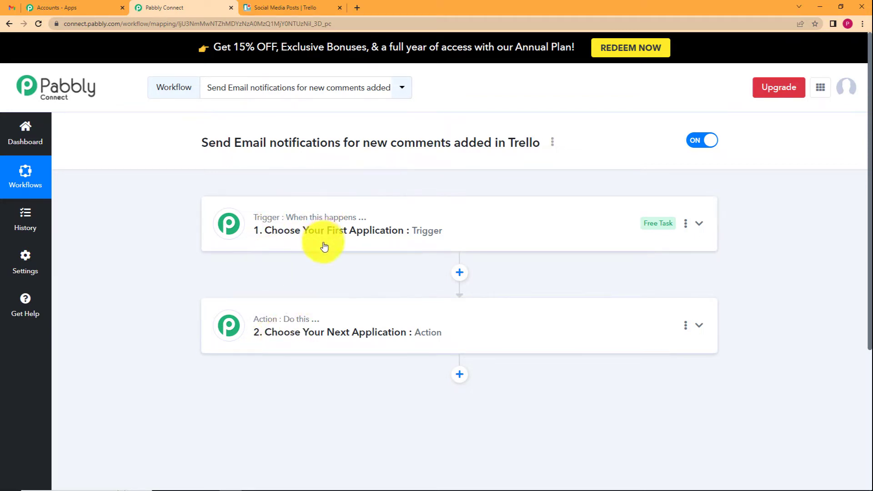
mouse_move(359, 230)
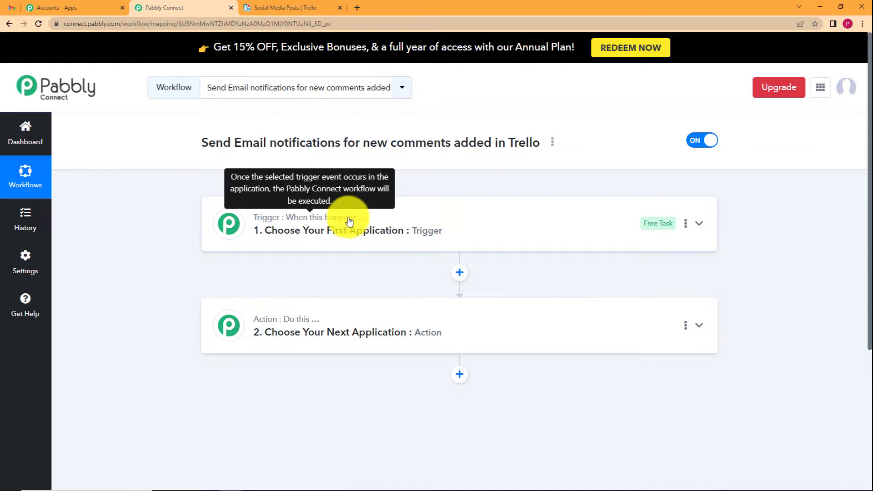
mouse_move(308, 323)
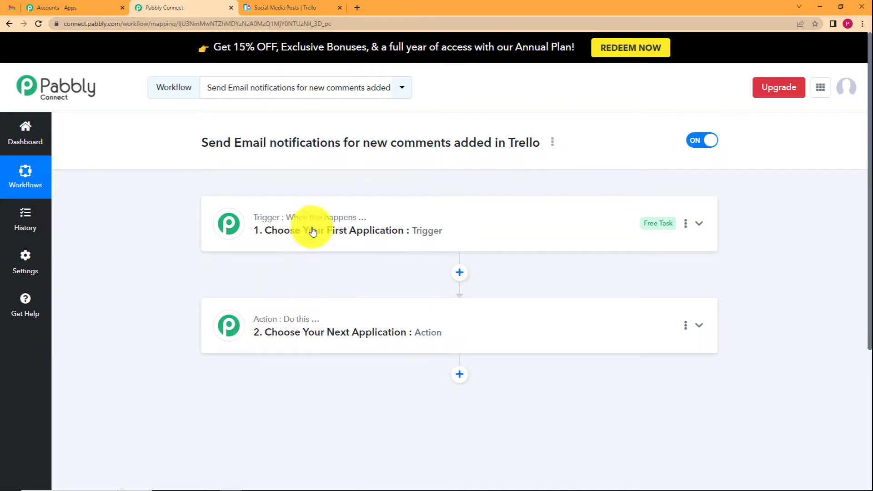
left_click(290, 242)
mouse_move(220, 270)
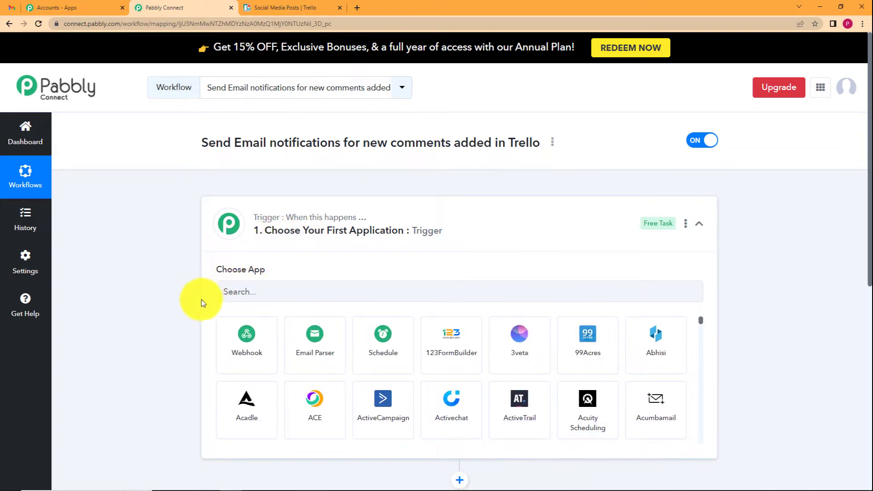
left_click(279, 221)
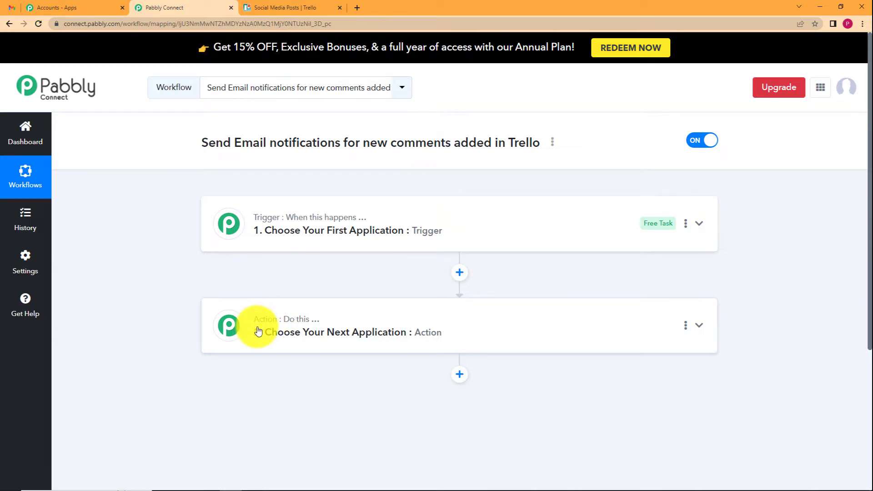
Choose Trello as the app for the workflow's trigger
left_click(313, 224)
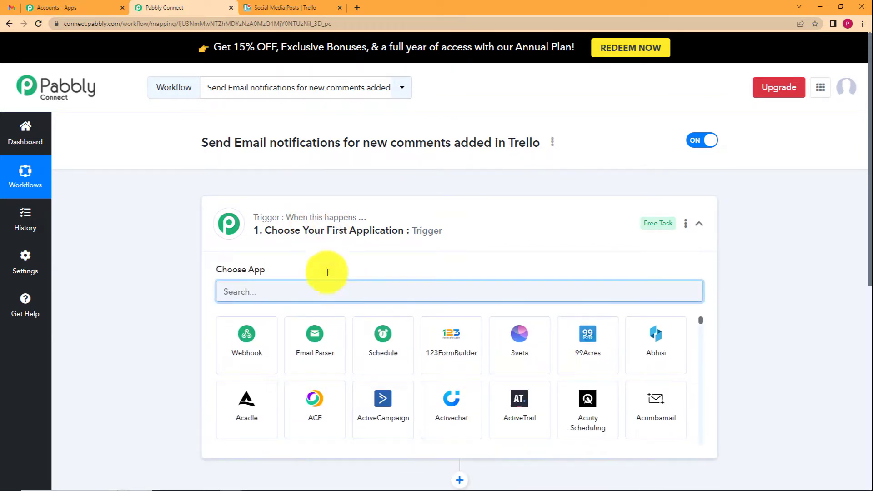
type("Treel")
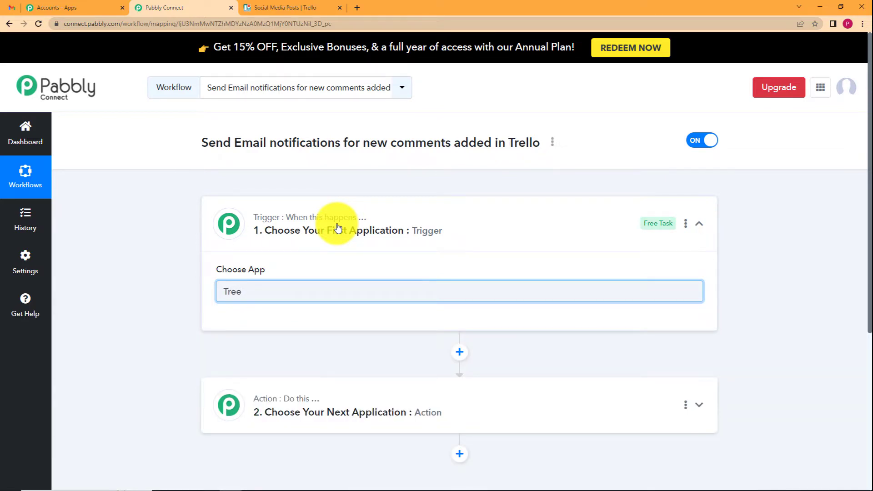
key("BackSpace")
type("l")
left_click(232, 343)
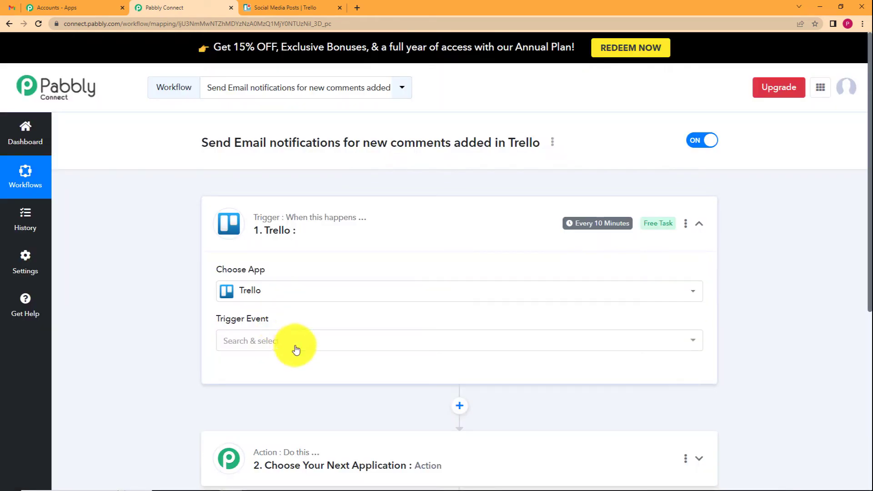
Search the Trello trigger events for "comm", and return to the full event list
left_click(294, 346)
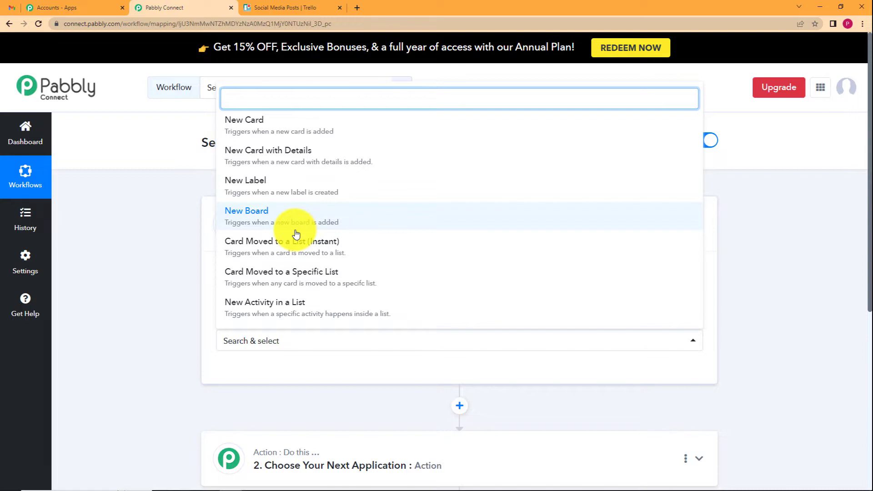
scroll(317, 170, "down", 2)
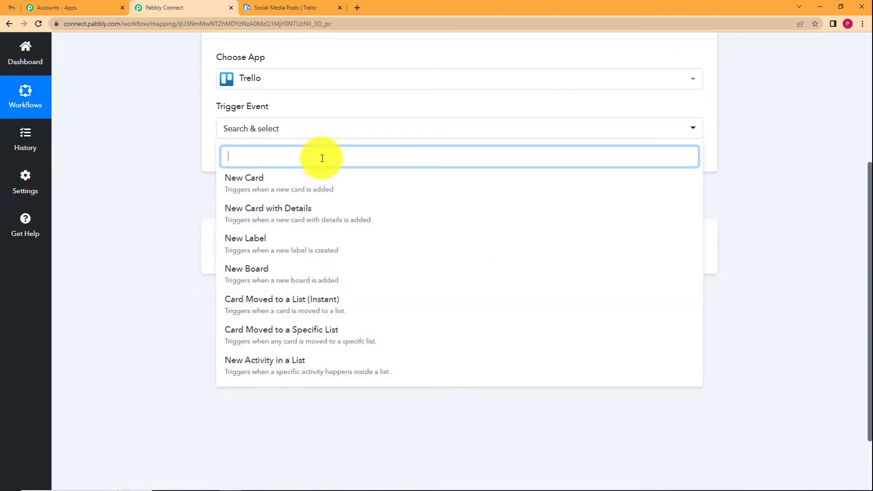
type("comm")
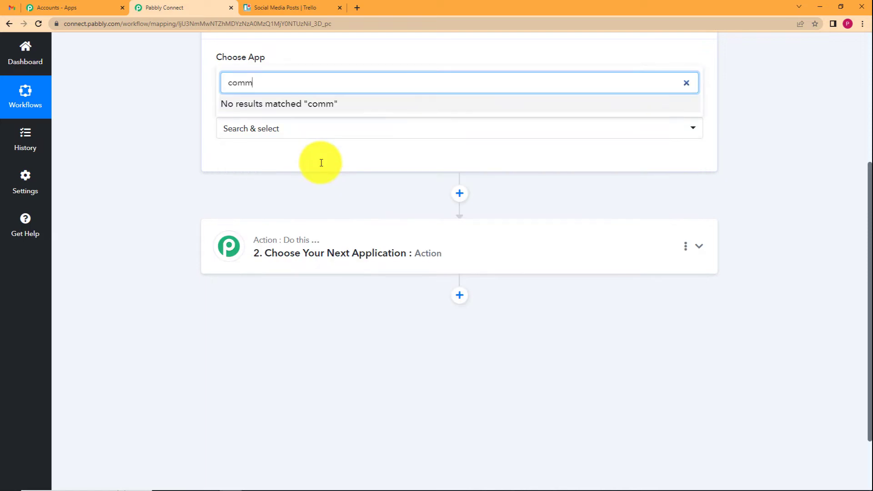
key("BackSpace")
key("BackSpace")
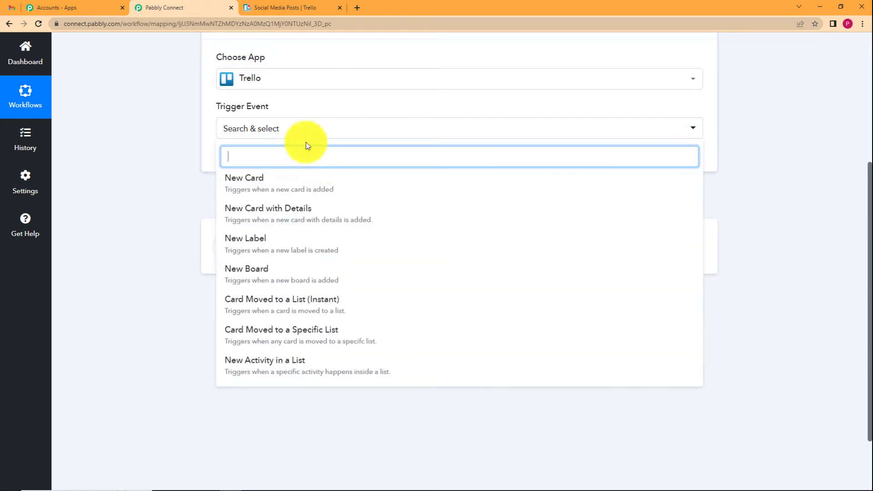
Check the "Success has no shortcut." card in Trello, and set the workflow's trigger event to New Activity in a List
left_click(318, 5)
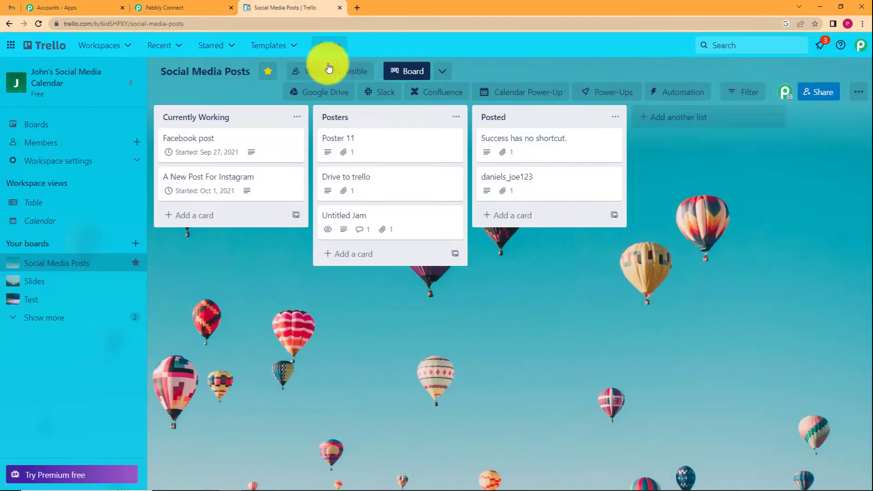
left_click(495, 151)
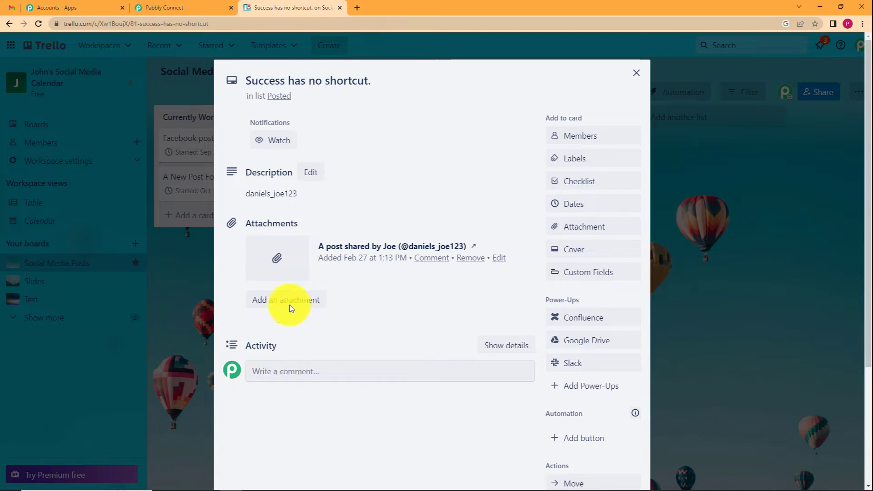
left_click(171, 8)
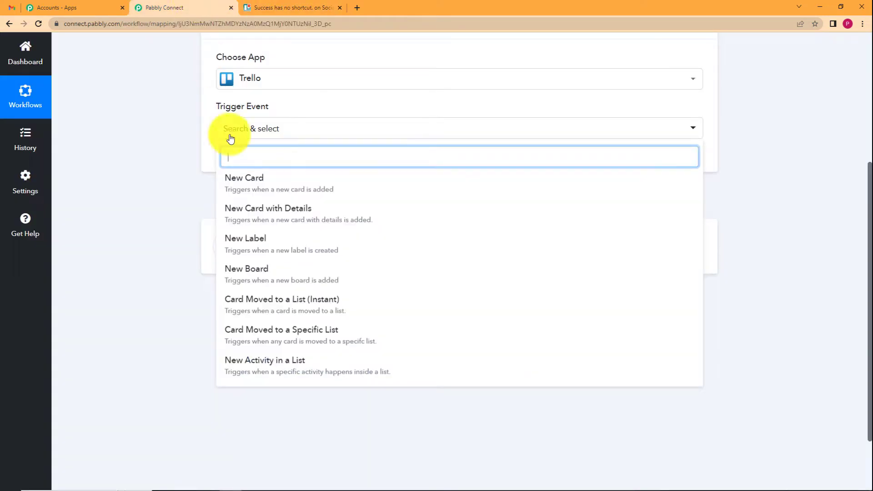
left_click(270, 365)
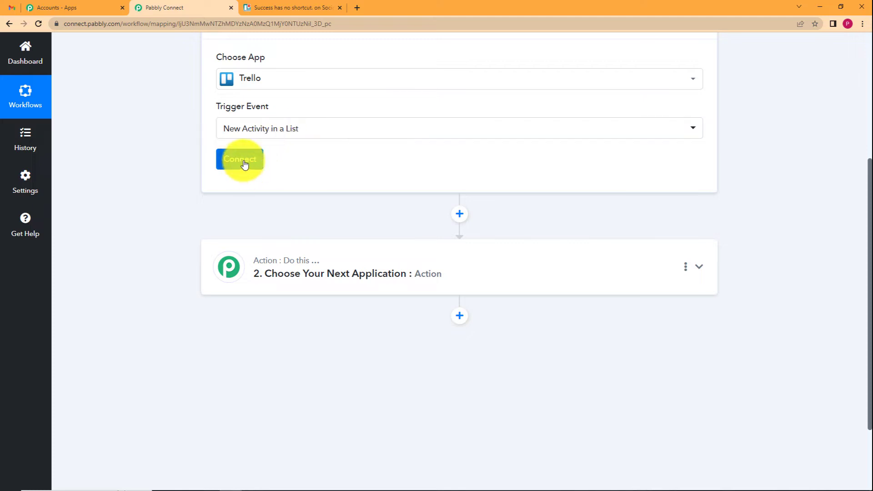
scroll(136, 169, "up", 3)
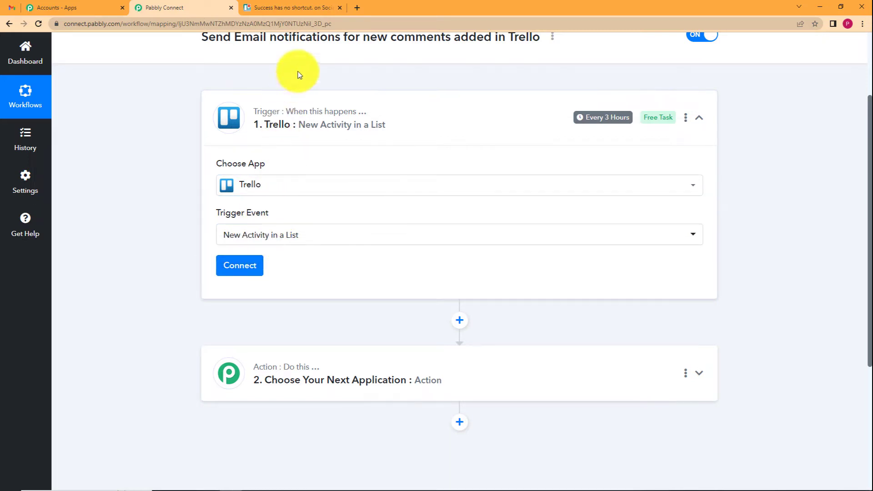
Start connecting the Trello trigger with the Add New Connection option
left_click(247, 266)
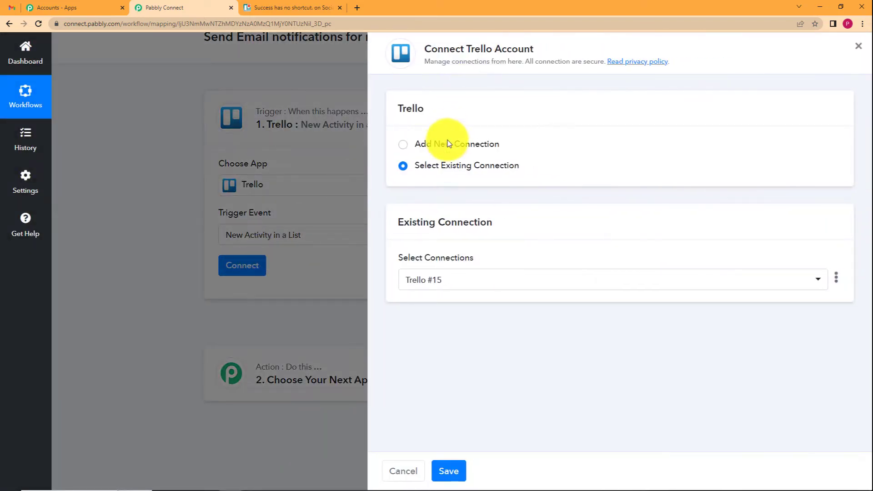
left_click(447, 150)
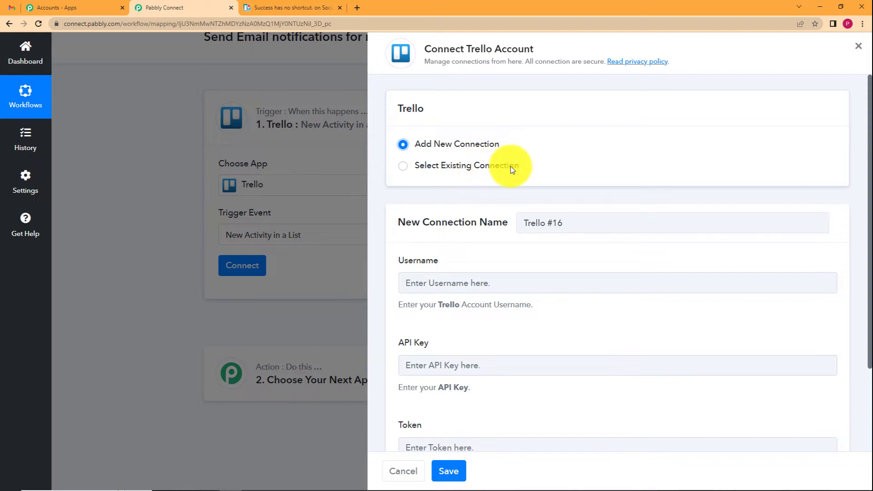
left_click(313, 8)
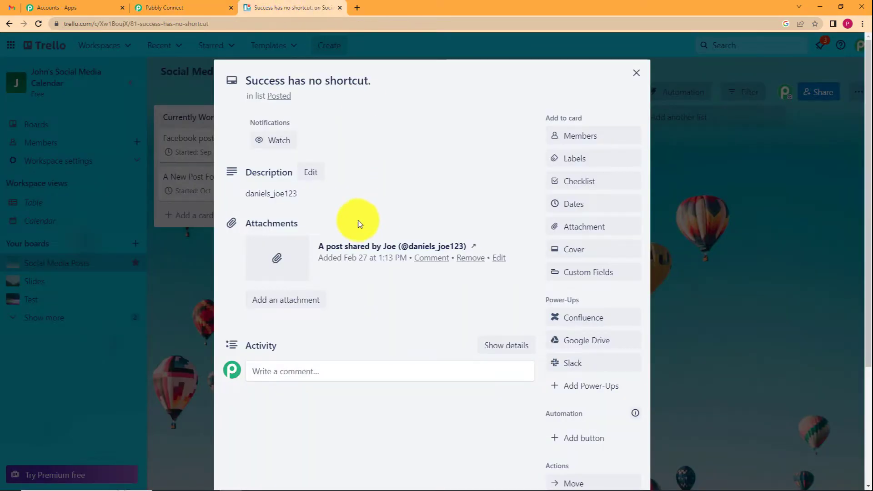
left_click(171, 6)
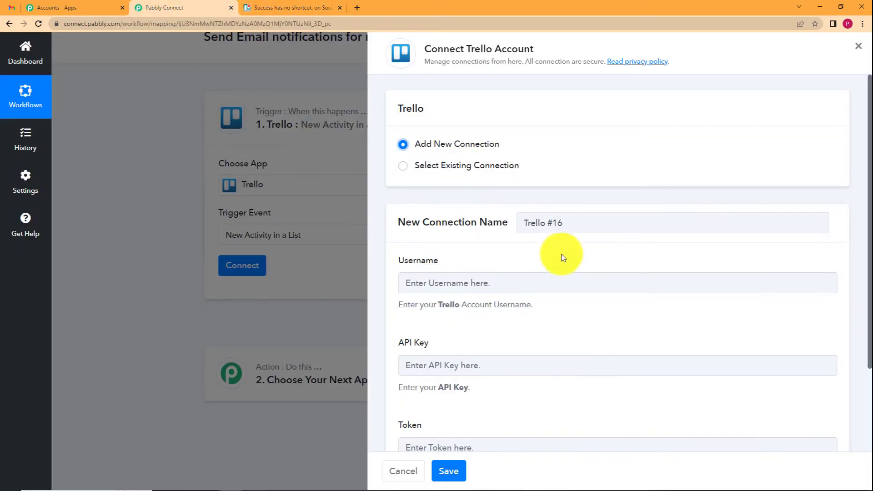
Open Trello's Developer API Keys page from the connection form's link and copy the personal key
scroll(455, 243, "down", 2)
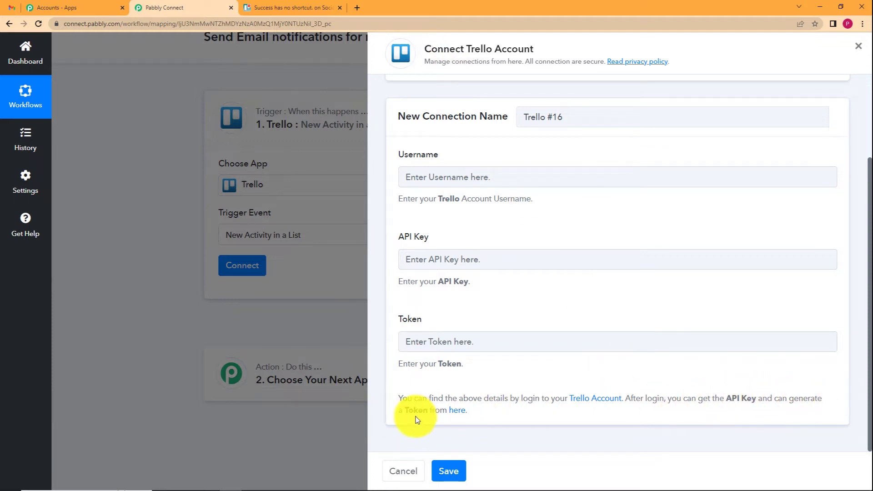
left_click(461, 415)
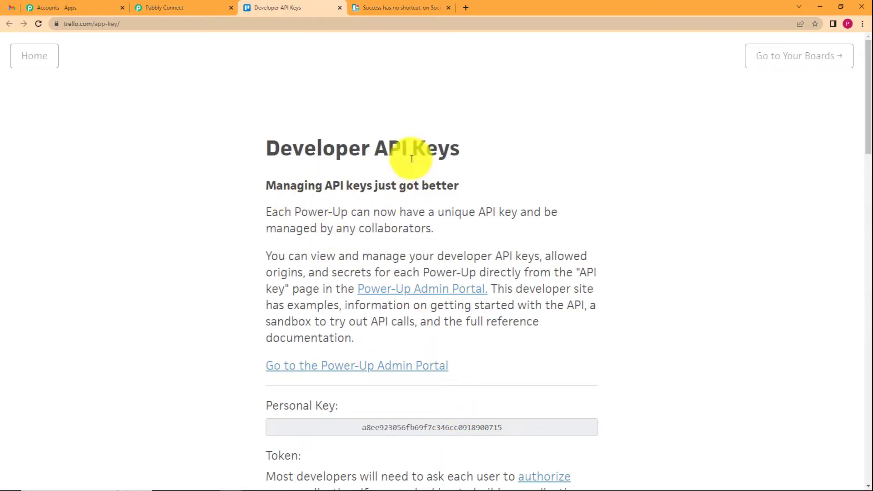
scroll(281, 295, "down", 2)
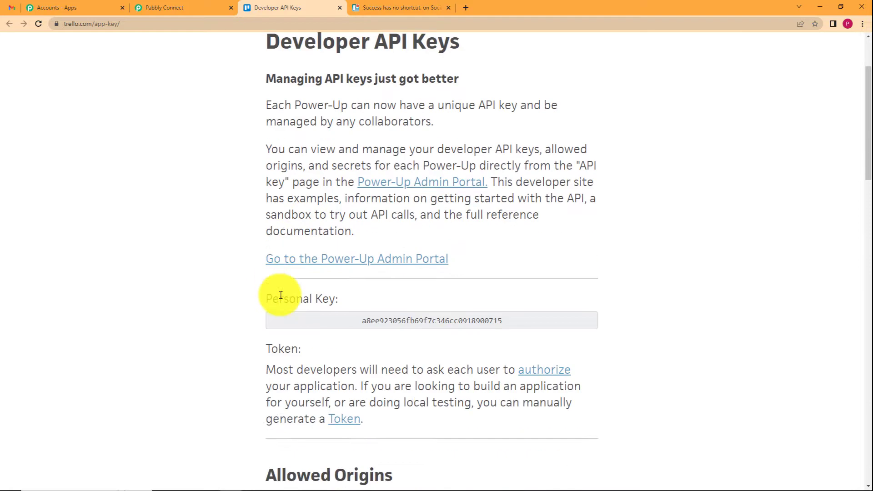
scroll(280, 295, "down", 2)
left_click_drag(346, 213, 516, 215)
key("ctrl+c")
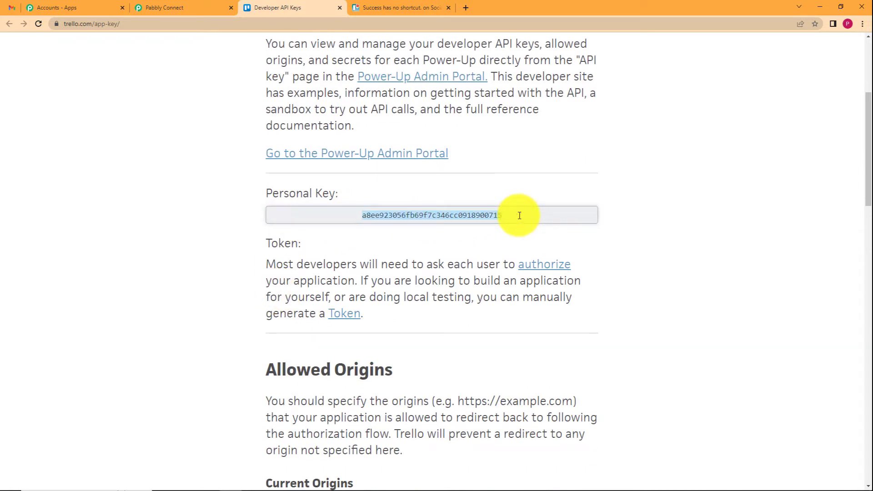
Paste the copied personal key as the API key of the new Trello connection in Pabbly Connect
left_click(195, 6)
left_click(440, 259)
key("ctrl+v")
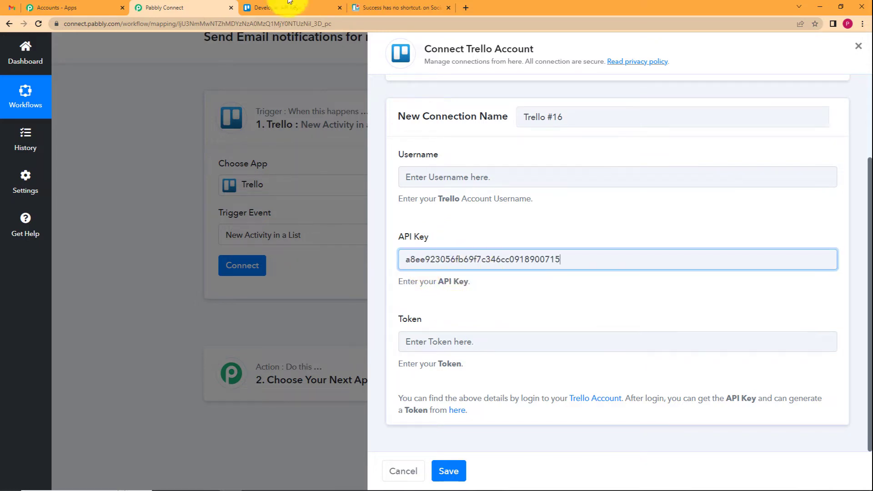
Open Trello's Token authorization page, copy the account username shown there, and paste it into the Pabbly Connect connection's Username field
left_click(274, 7)
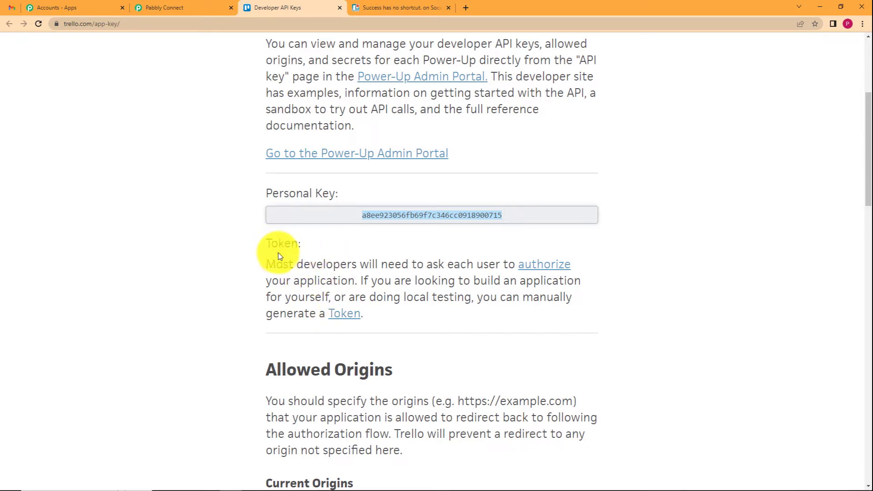
left_click(345, 316)
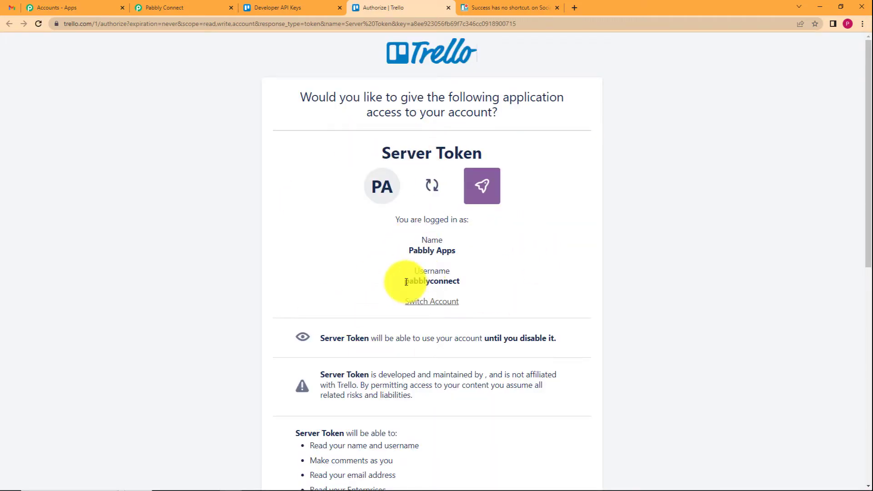
left_click_drag(406, 281, 468, 285)
key("ctrl+c")
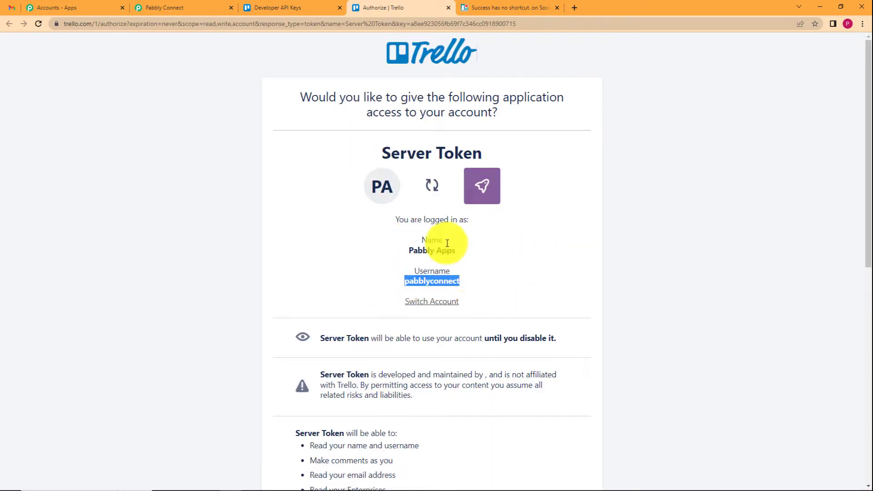
left_click(224, 7)
left_click(504, 175)
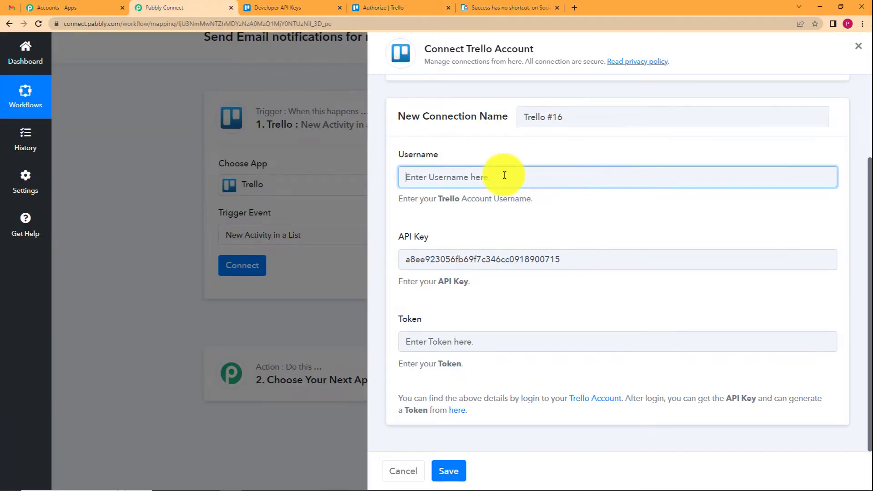
key("ctrl+v")
Allow the Server Token application access to the Trello account and copy the generated token
left_click(277, 7)
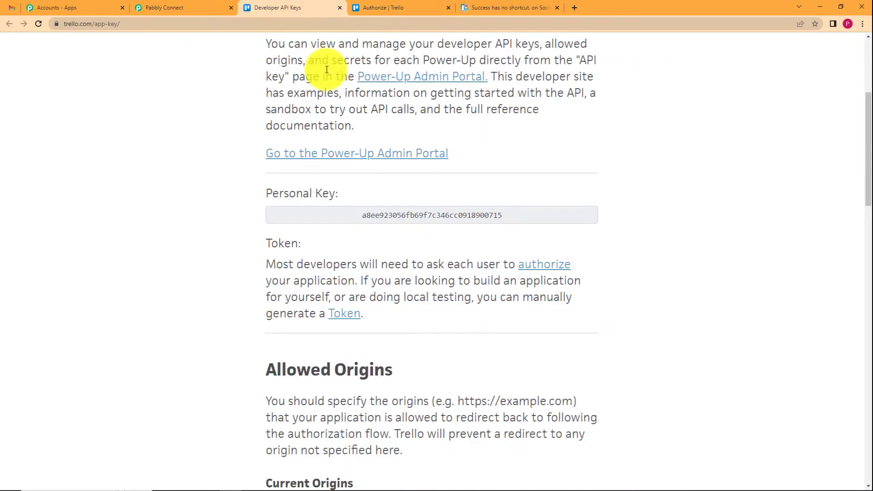
left_click(379, 7)
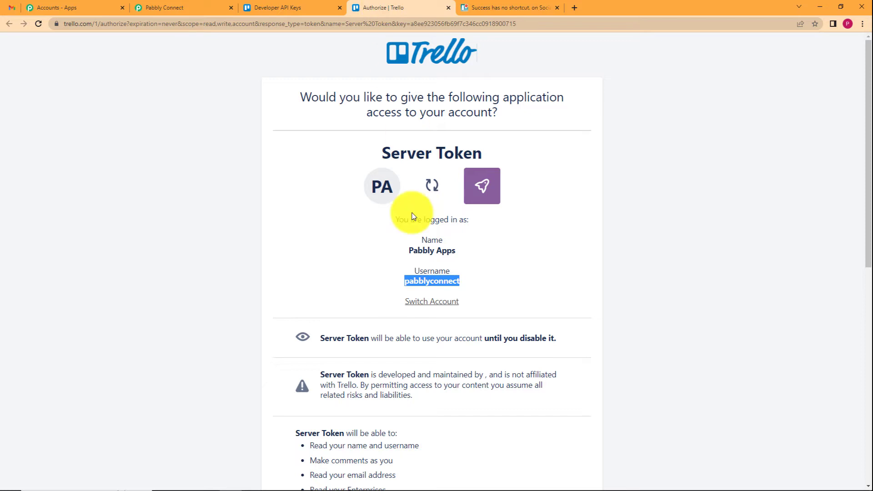
scroll(371, 278, "down", 10)
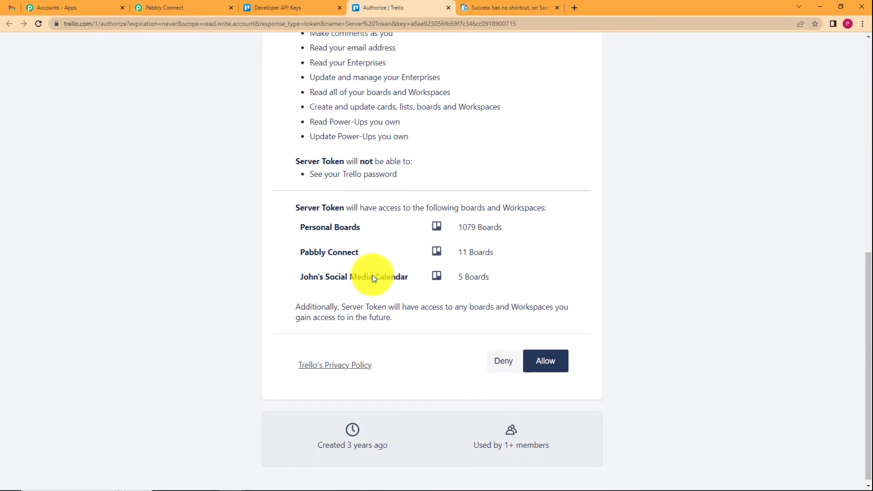
left_click(545, 356)
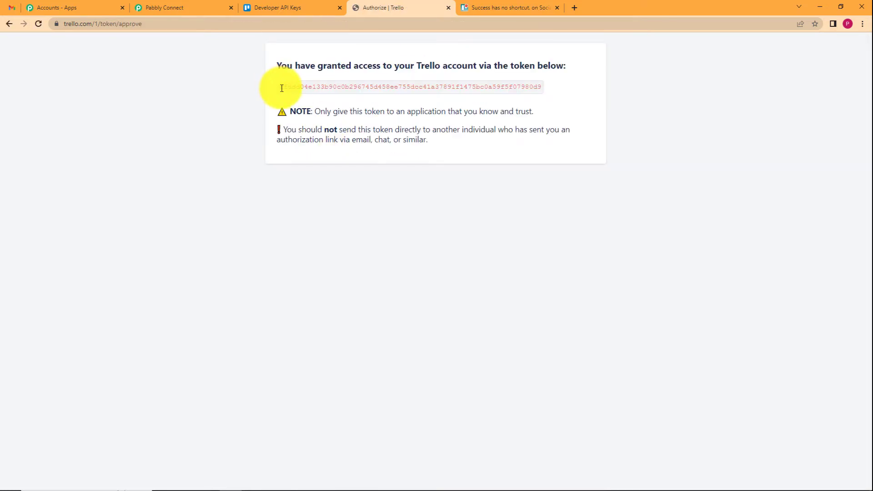
left_click_drag(281, 87, 518, 99)
key("ctrl+c")
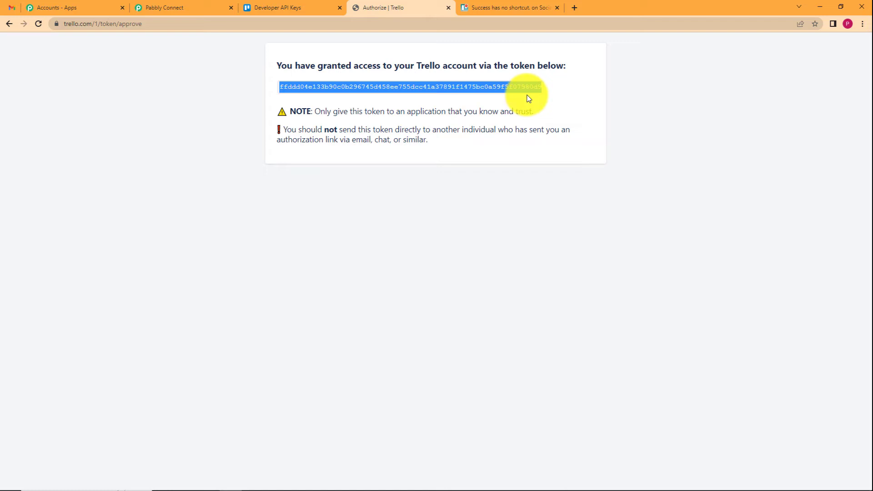
Paste the copied token into the Token field in Pabbly Connect and save the Trello connection
left_click(150, 8)
left_click(571, 335)
key("ctrl+v")
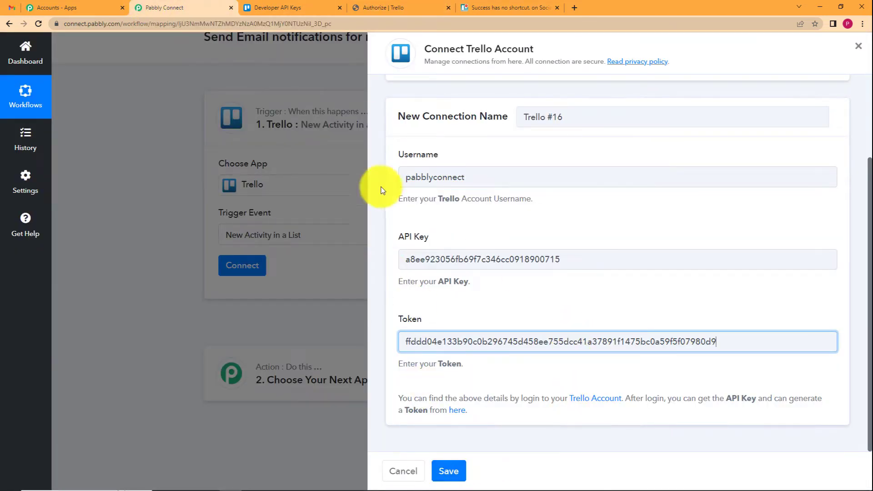
left_click(458, 472)
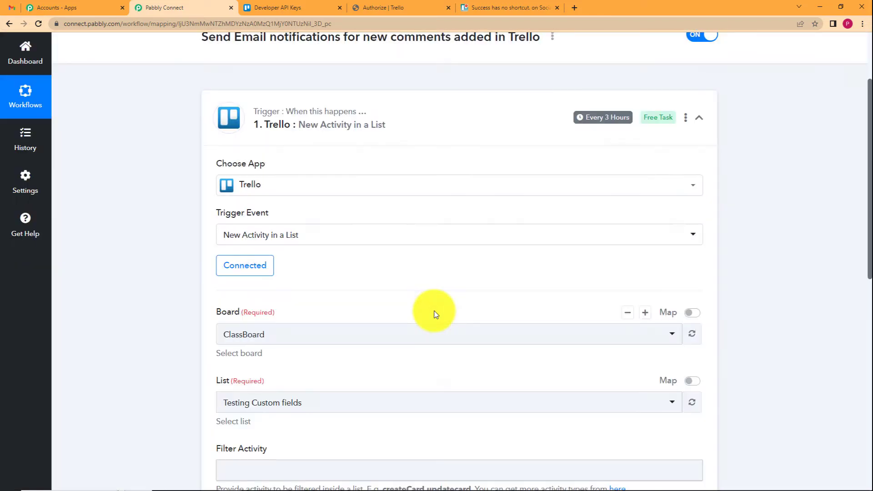
Close the open card in Trello to check the board name, and set the trigger's Board to Social Media Posts in Pabbly Connect
scroll(156, 296, "down", 5)
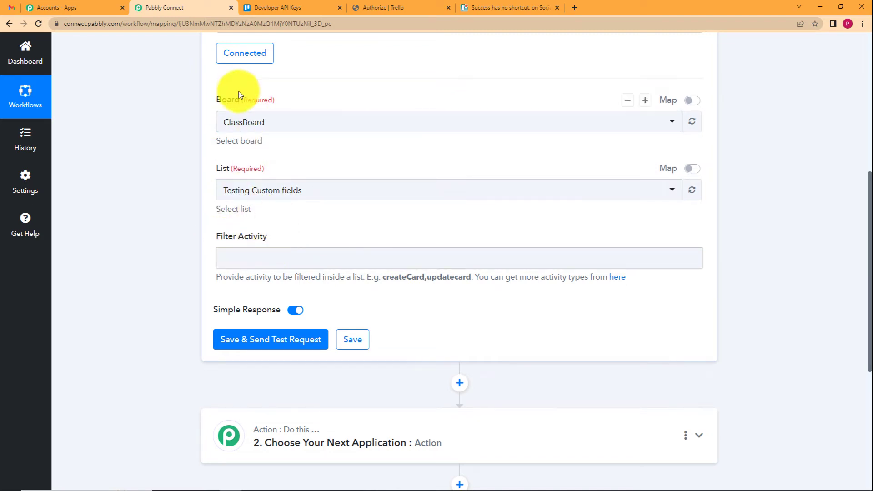
left_click(504, 3)
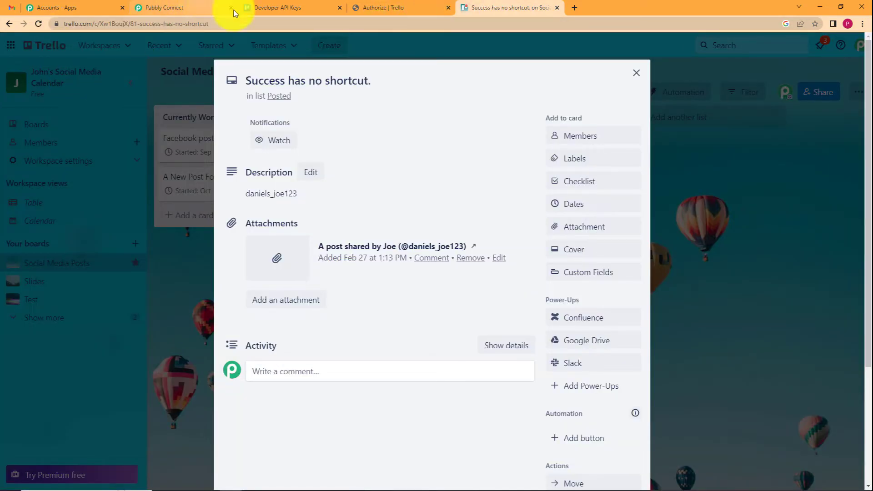
left_click(637, 72)
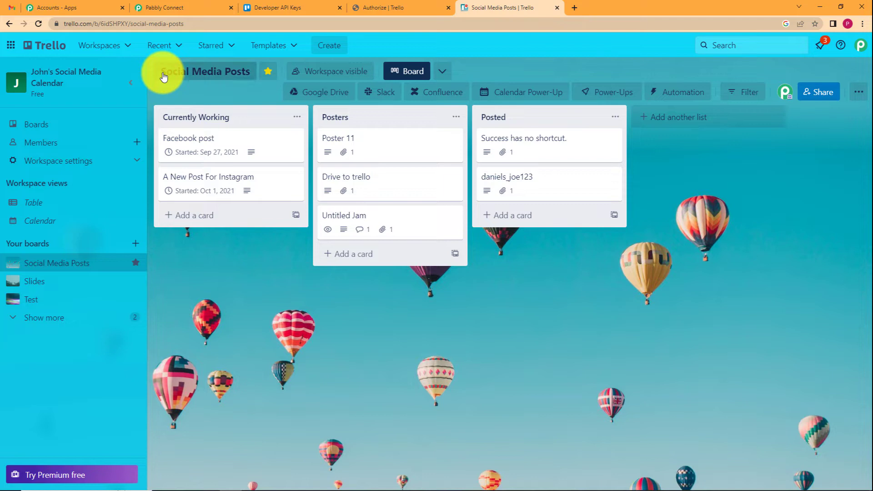
left_click(177, 5)
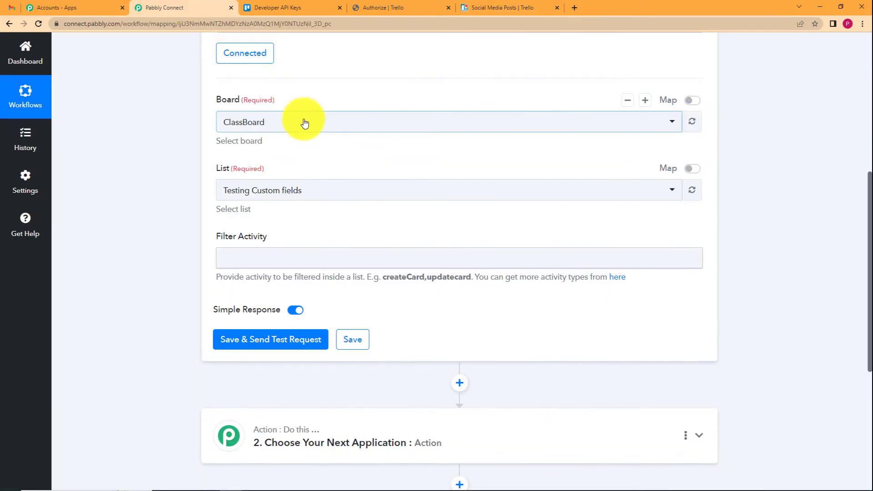
left_click(302, 121)
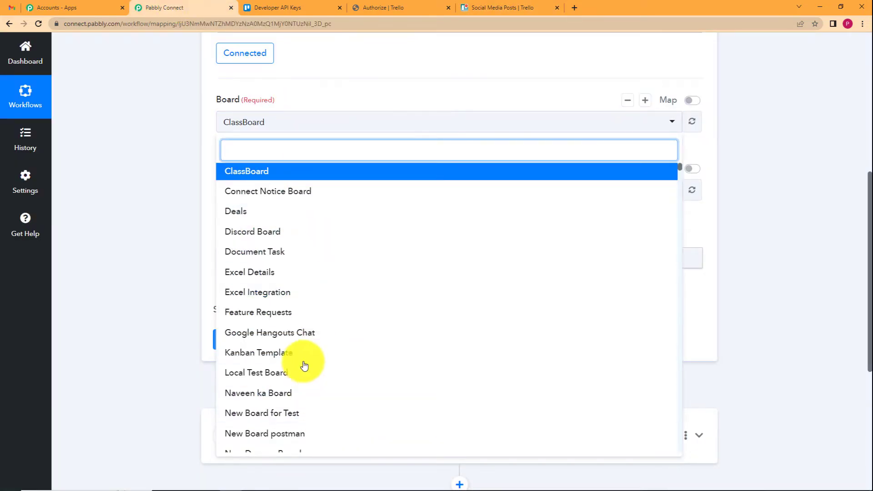
scroll(302, 359, "down", 12)
scroll(297, 328, "up", 10)
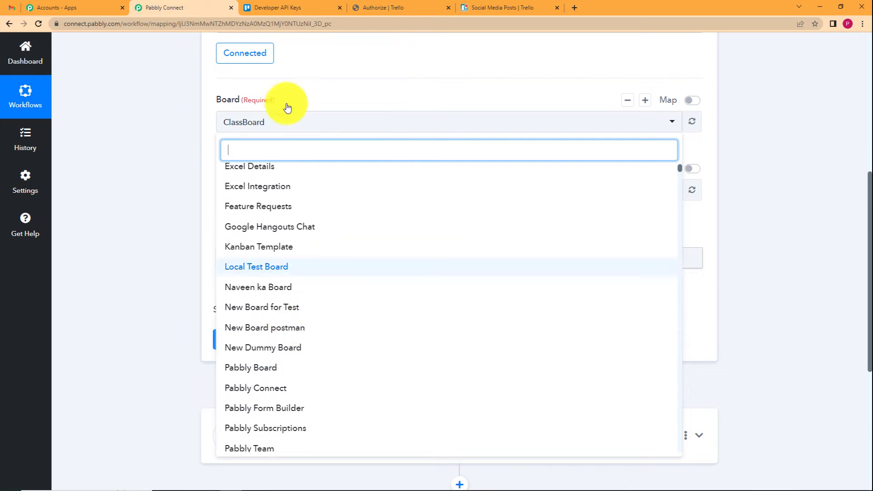
type("socie")
key("BackSpace")
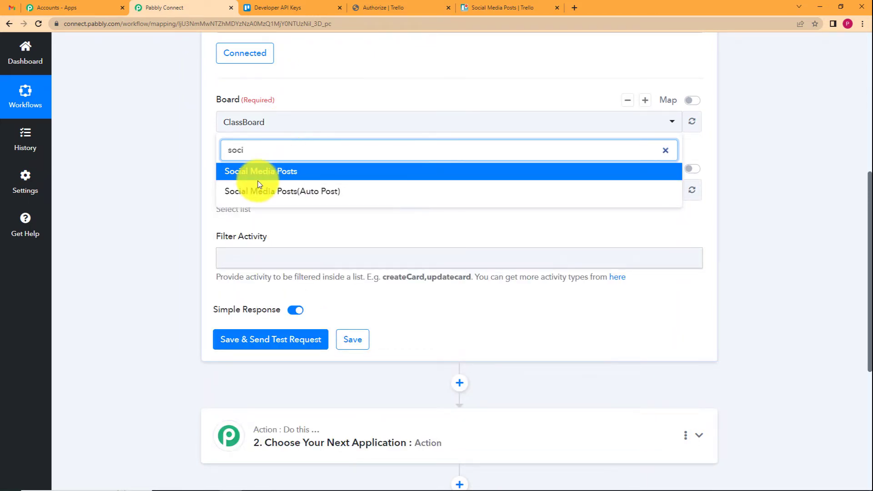
left_click(291, 177)
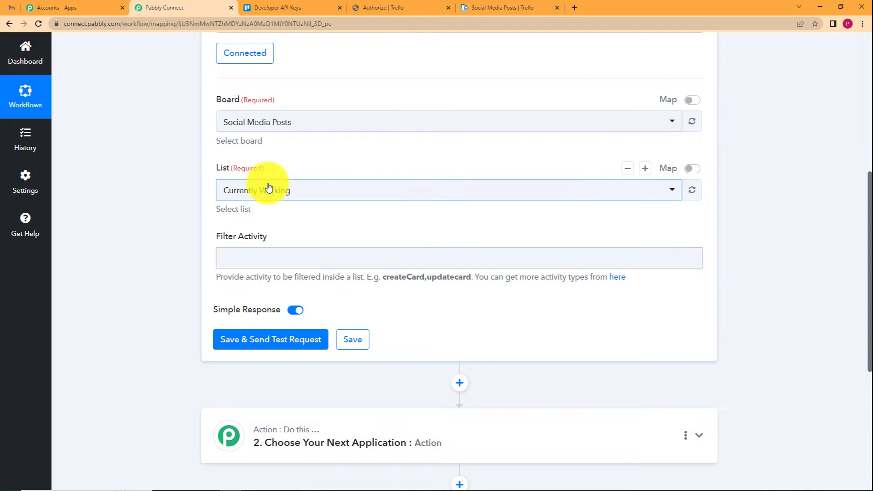
Compare the lists on the Trello board and set the trigger's List to Posted
left_click(257, 188)
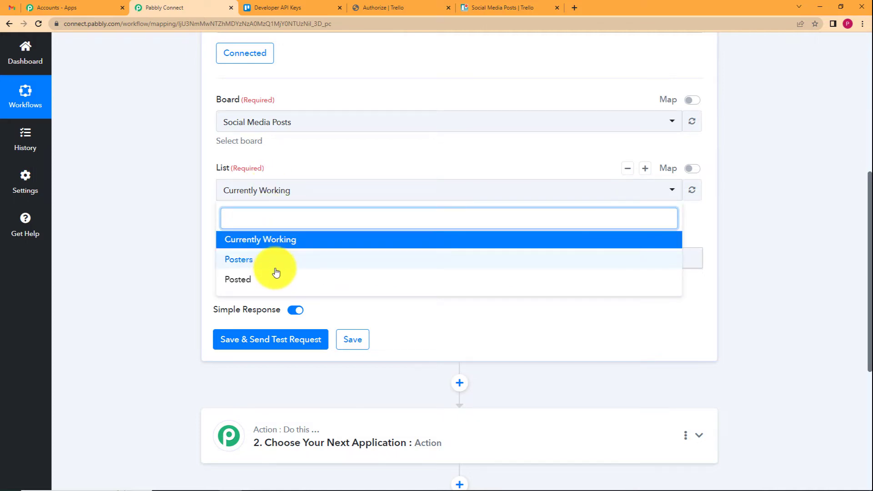
left_click(502, 7)
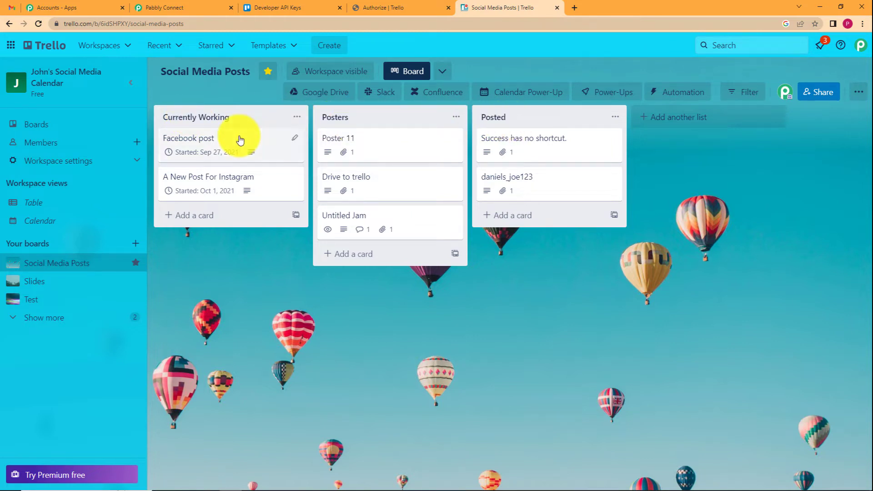
left_click(164, 8)
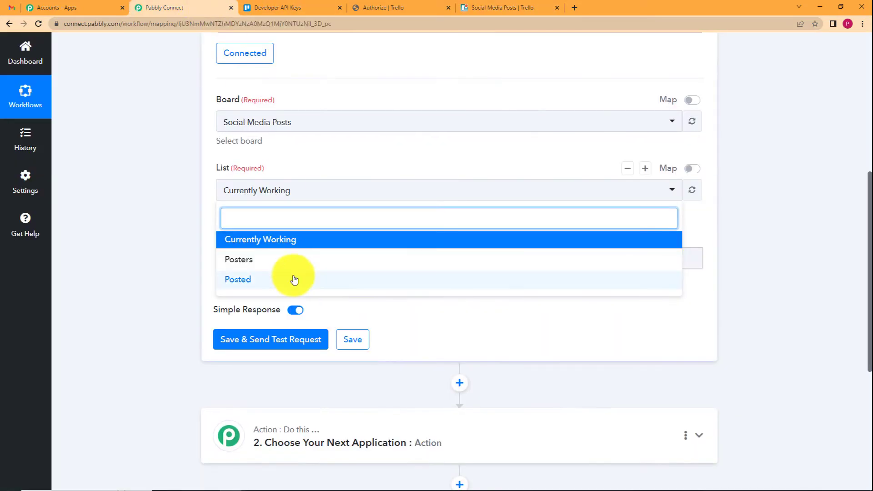
left_click(292, 279)
left_click(519, 8)
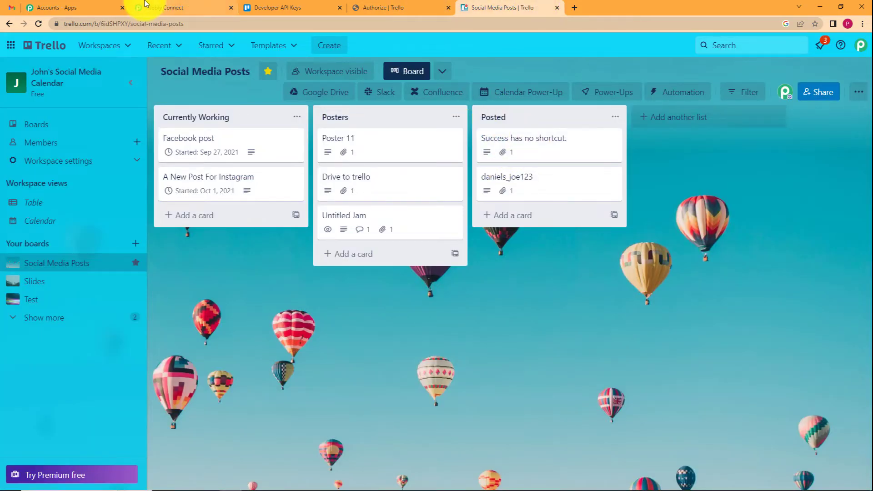
left_click(164, 7)
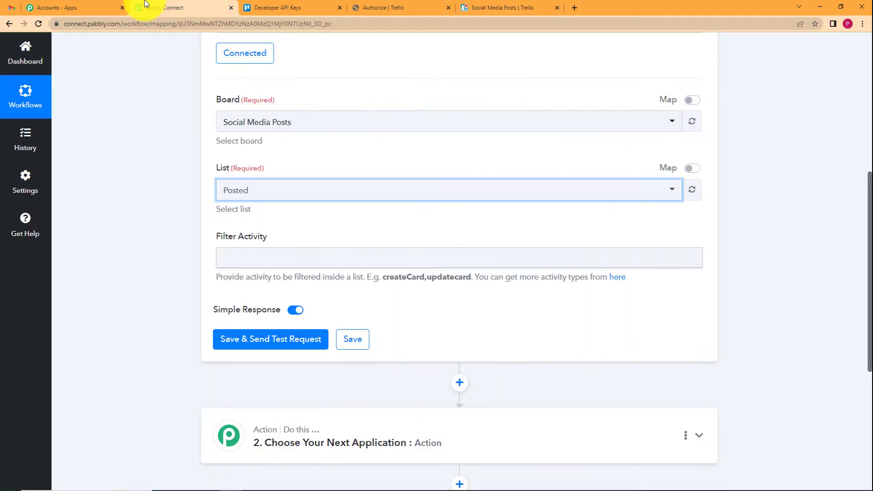
Open the Trello action types reference linked under Filter Activity and select commentCard among the included action types
left_click(267, 254)
left_click(192, 267)
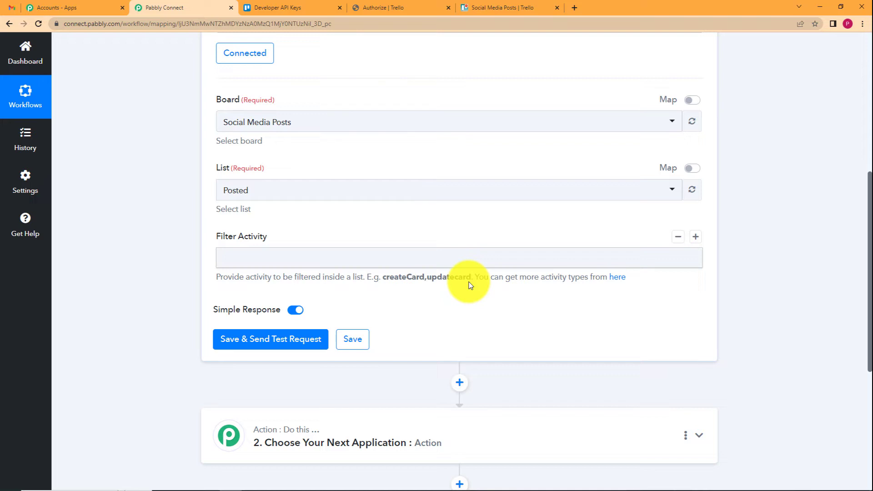
left_click(619, 277)
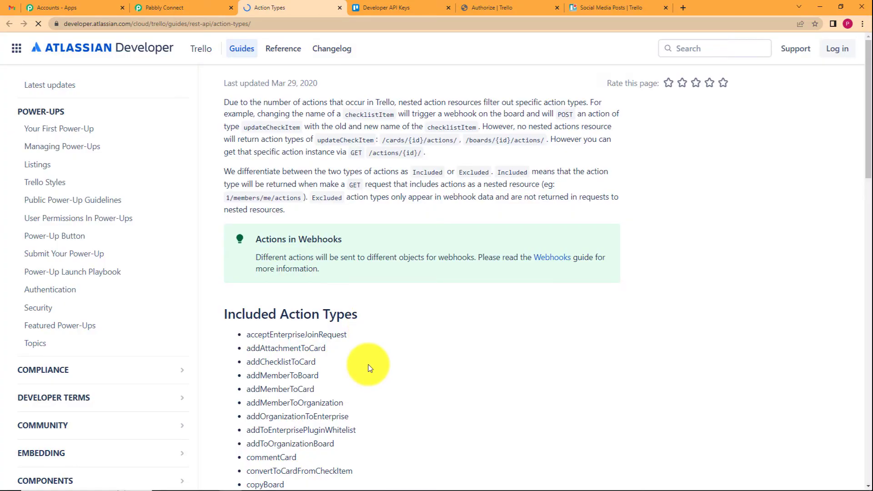
scroll(389, 306, "down", 5)
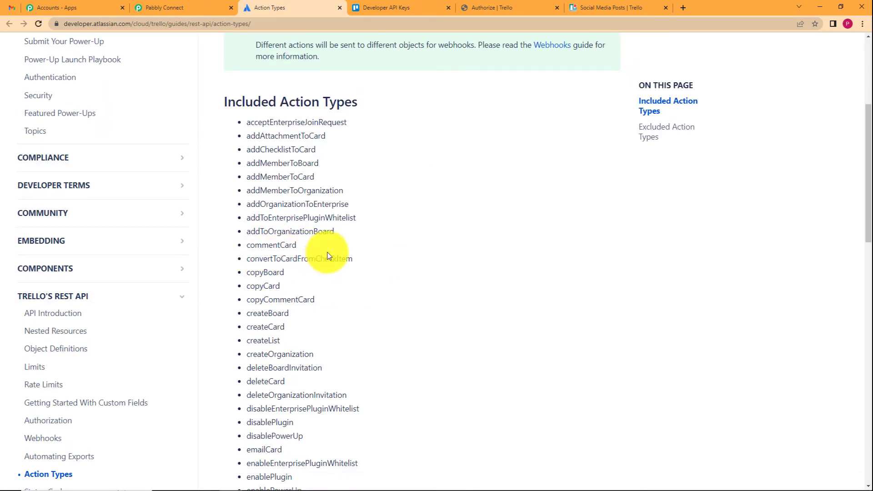
left_click_drag(249, 245, 300, 249)
left_click(309, 249)
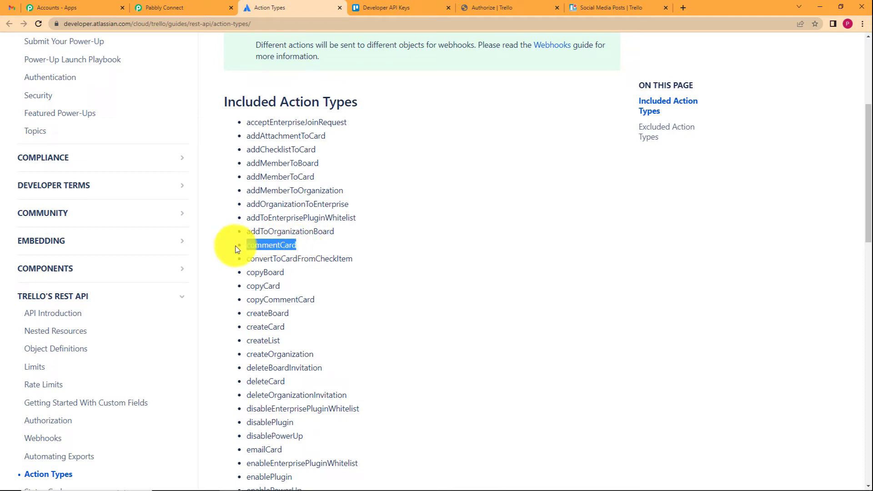
Set Filter Activity to commentCard in the Pabbly Connect trigger and check it against the action types reference
left_click(204, 2)
left_click(323, 257)
type("commentCard")
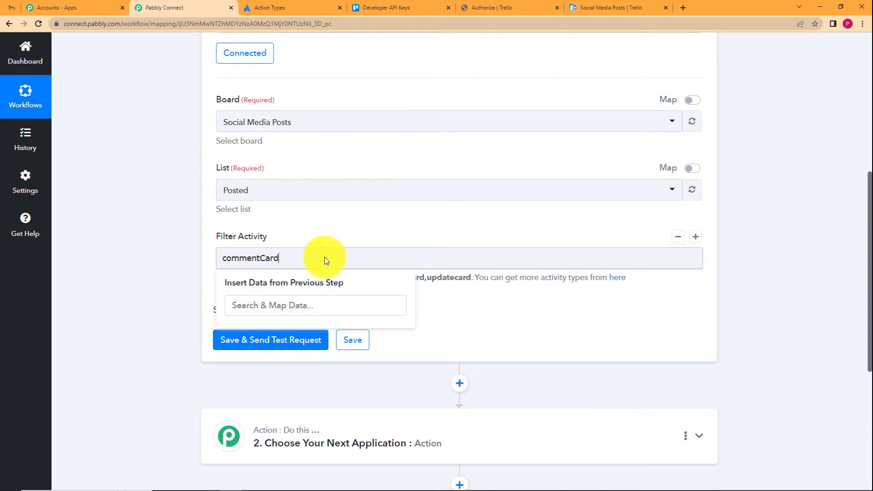
left_click(319, 7)
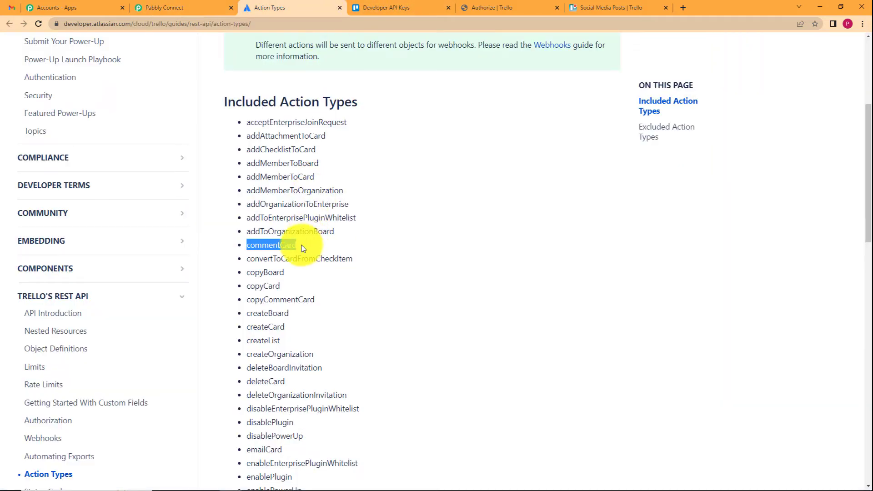
left_click(191, 8)
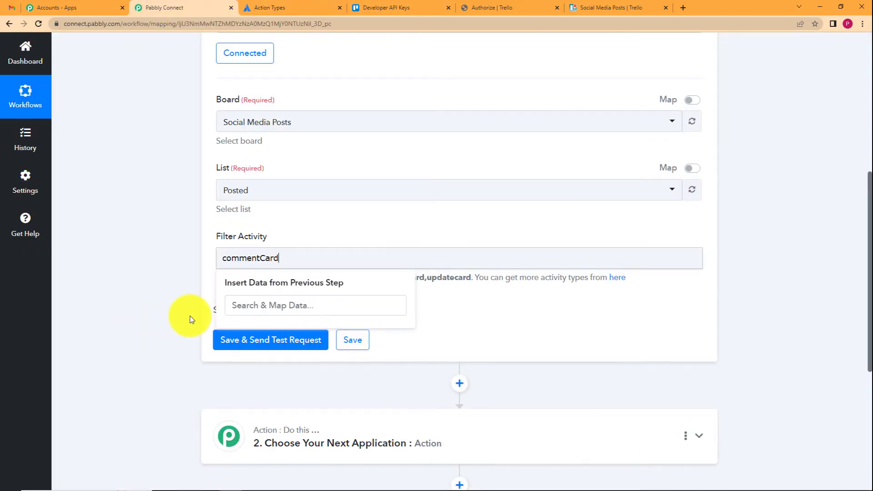
Save the trigger and send a test request, and switch to the Social Media Posts board in Trello
left_click(279, 341)
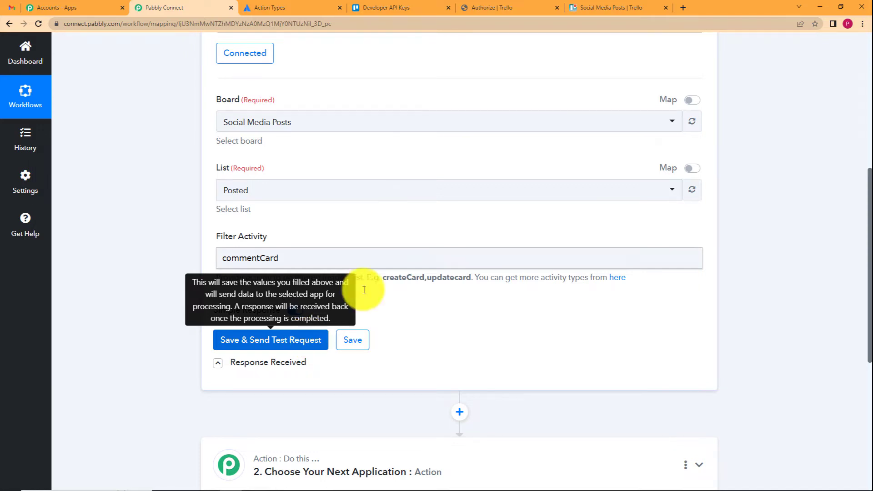
left_click(273, 344)
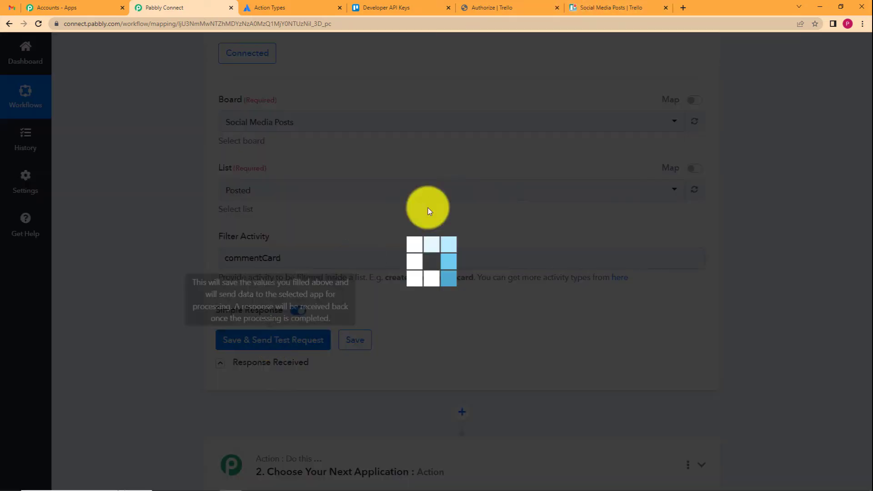
left_click(614, 8)
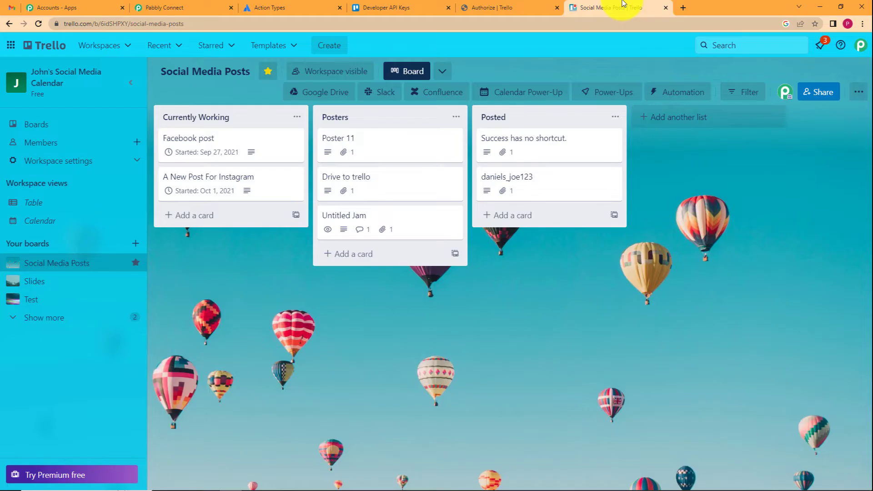
Add the comment "Posted and reviewed" to the card "Success has no shortcut." in the Posted list
left_click(550, 136)
left_click(328, 375)
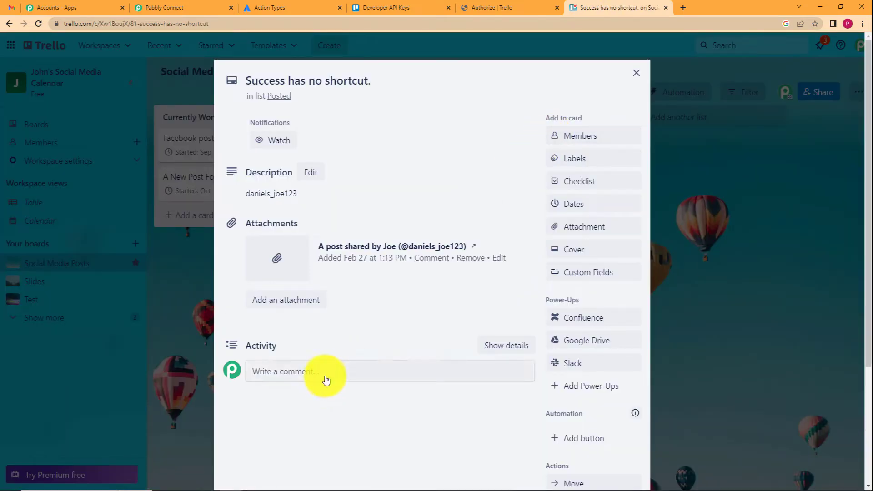
type("Posted and reviewed")
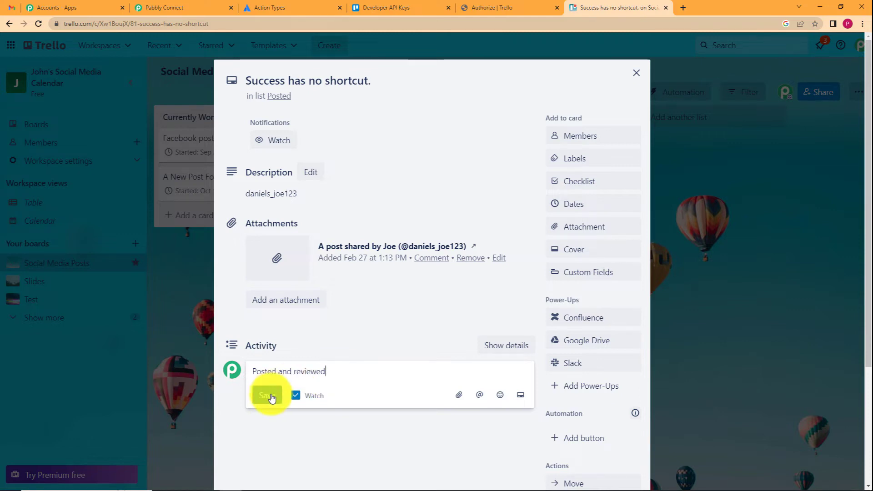
left_click(268, 395)
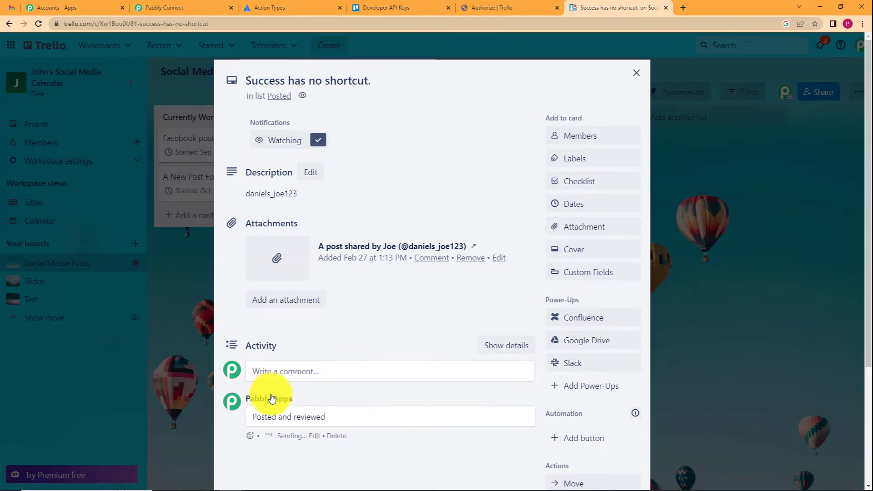
Switch to Pabbly Connect and check the card name, list name and board name in the trigger's received response
left_click(182, 8)
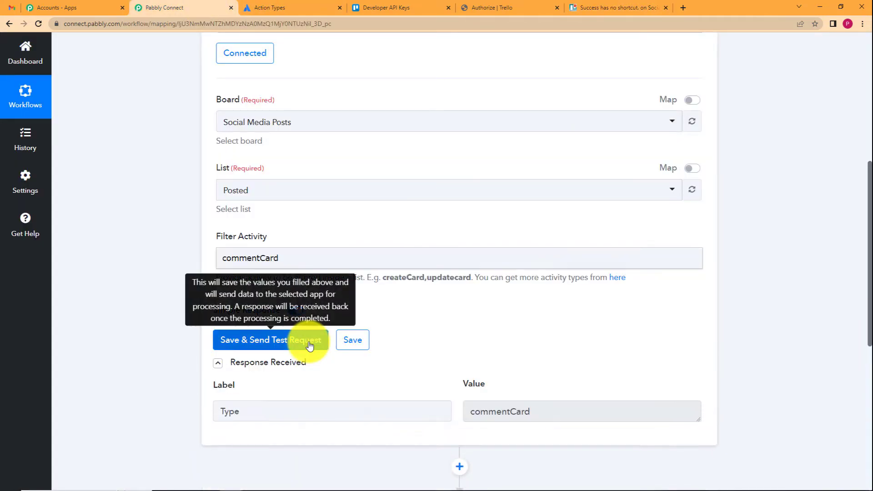
scroll(154, 351, "down", 7)
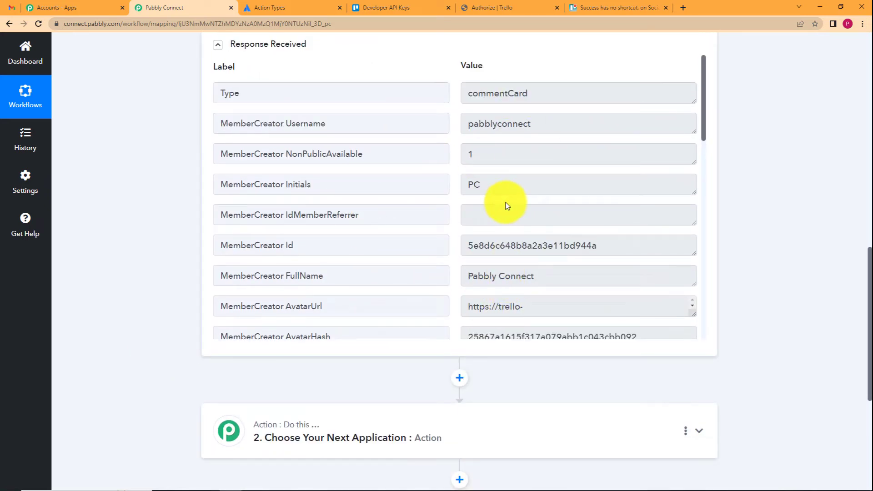
scroll(506, 205, "down", 7)
scroll(507, 206, "down", 7)
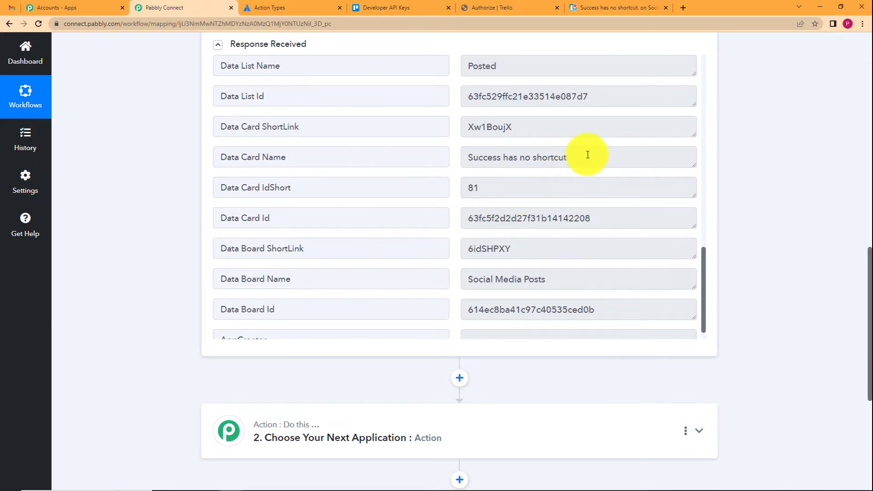
left_click(551, 156)
mouse_move(551, 156)
left_mouse_down()
mouse_move(487, 156)
mouse_move(543, 162)
left_mouse_up()
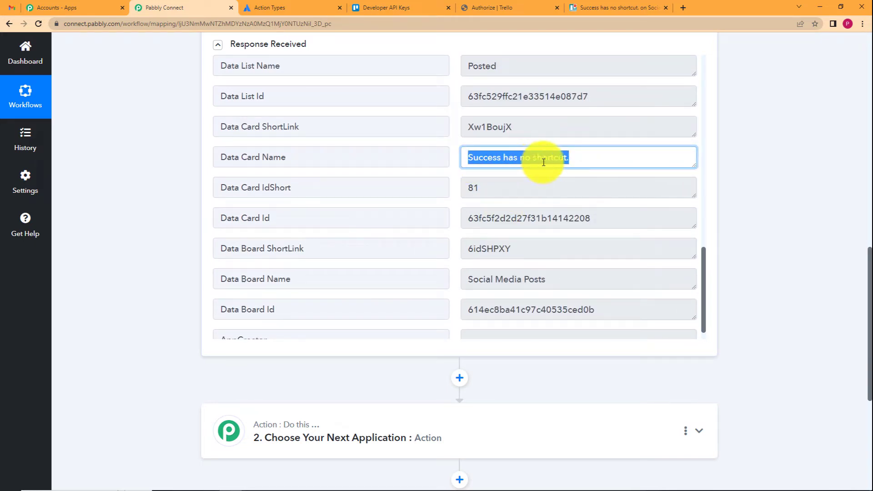
left_click(468, 65)
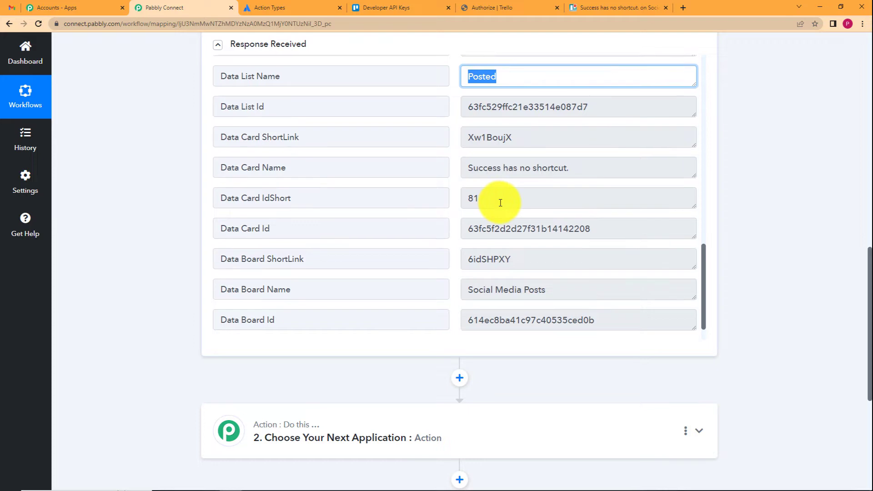
scroll(500, 203, "down", 1)
left_click_drag(560, 272, 454, 272)
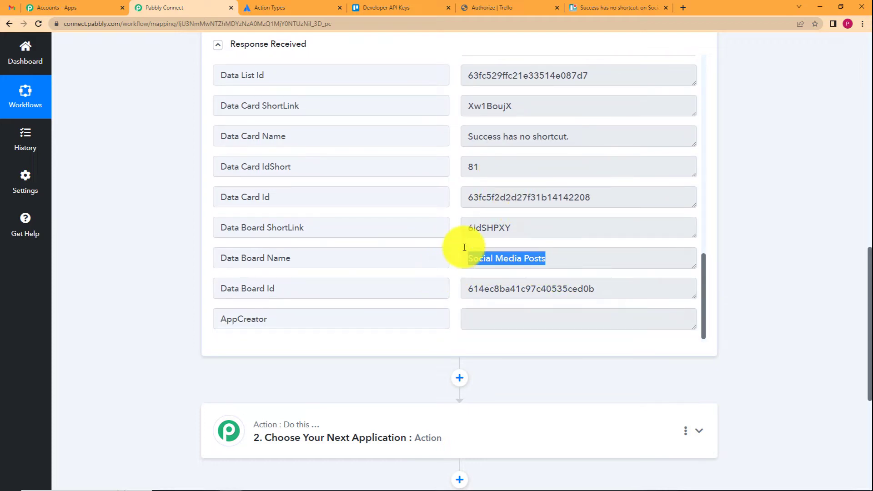
Look through the rest of the trigger response and check the comment in the Data Text field
scroll(459, 245, "down", 6)
scroll(489, 136, "up", 5)
scroll(486, 175, "up", 10)
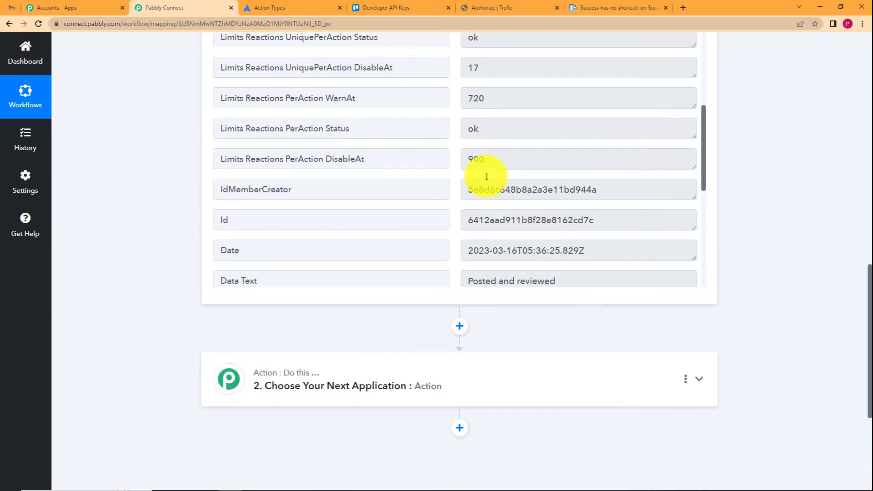
scroll(486, 176, "up", 1)
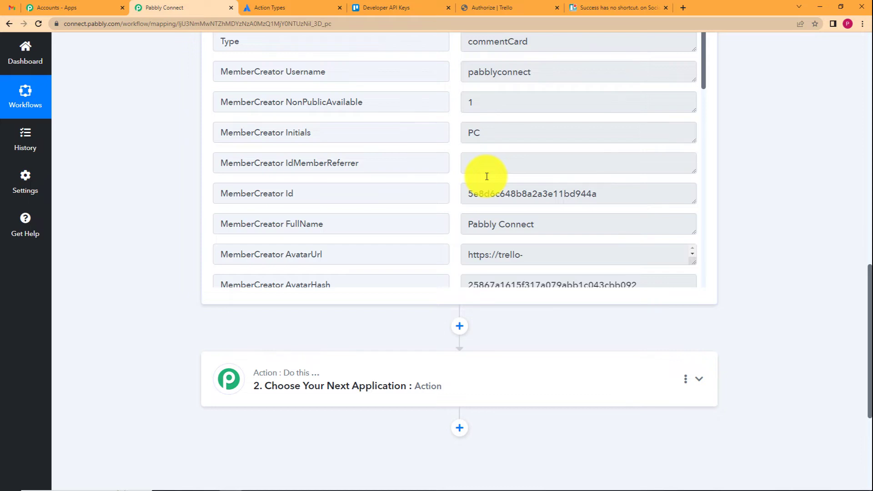
scroll(487, 177, "up", 2)
scroll(486, 177, "down", 10)
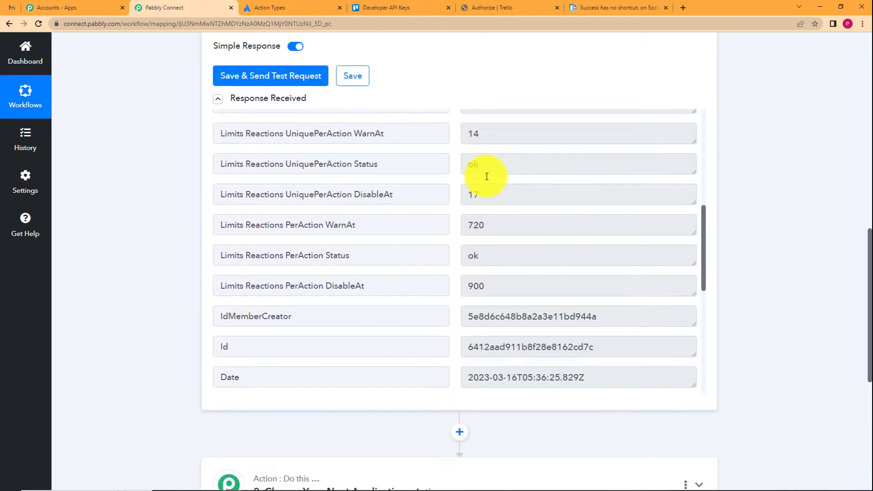
scroll(486, 176, "down", 5)
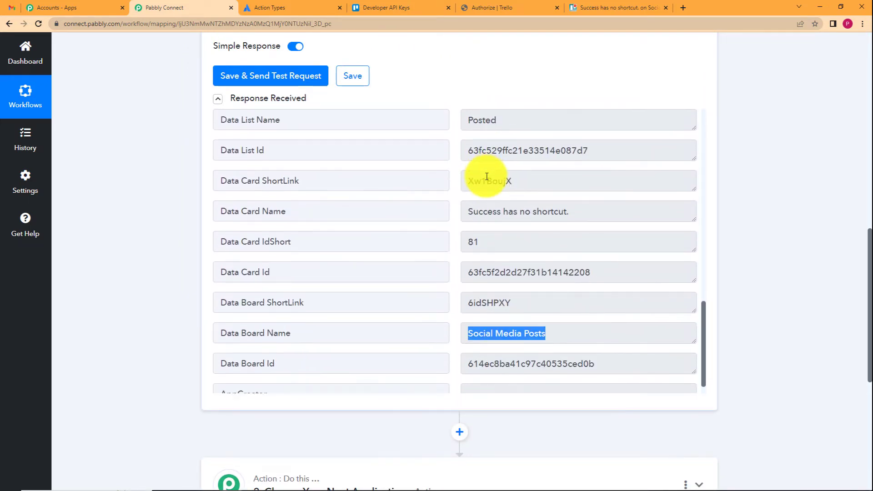
left_click_drag(582, 171, 497, 176)
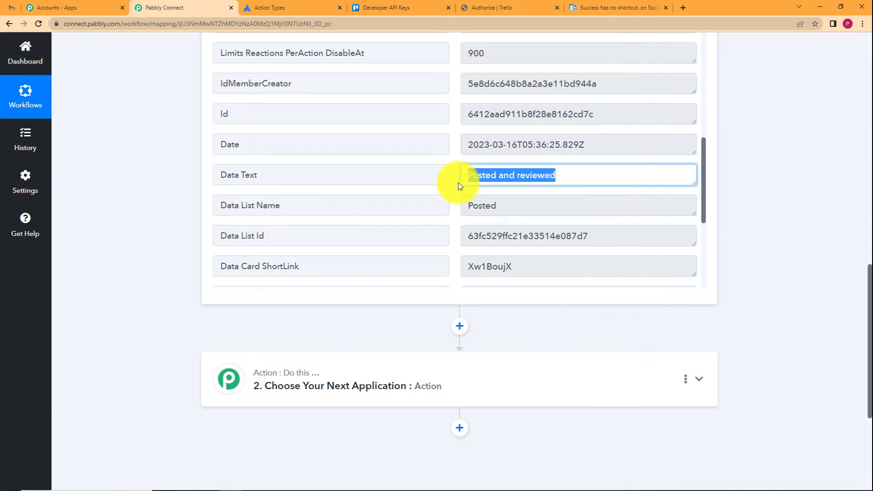
left_click(738, 203)
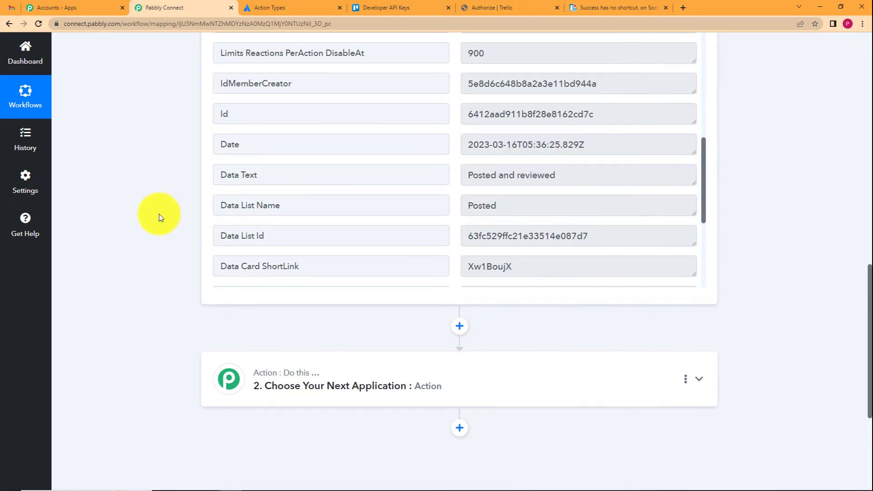
Set the workflow's action step to the Gmail app with Send Email as the action event
scroll(159, 218, "down", 5)
left_click(279, 166)
left_click(292, 229)
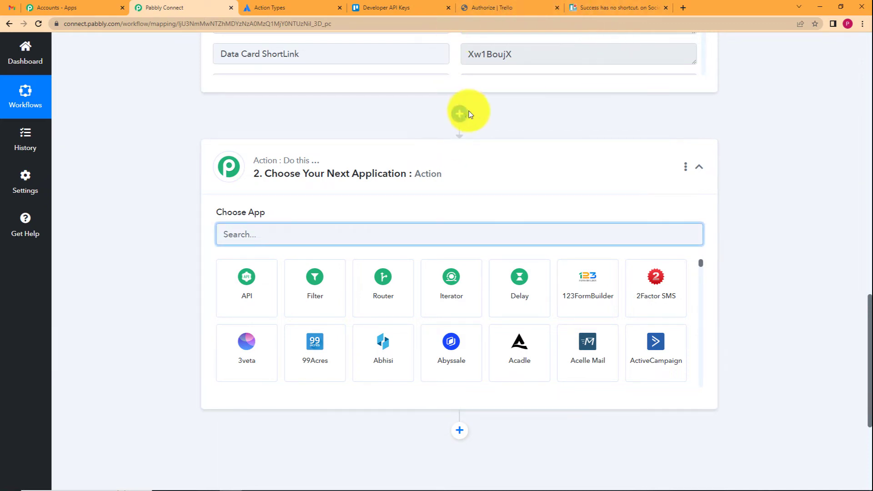
scroll(428, 124, "up", 7)
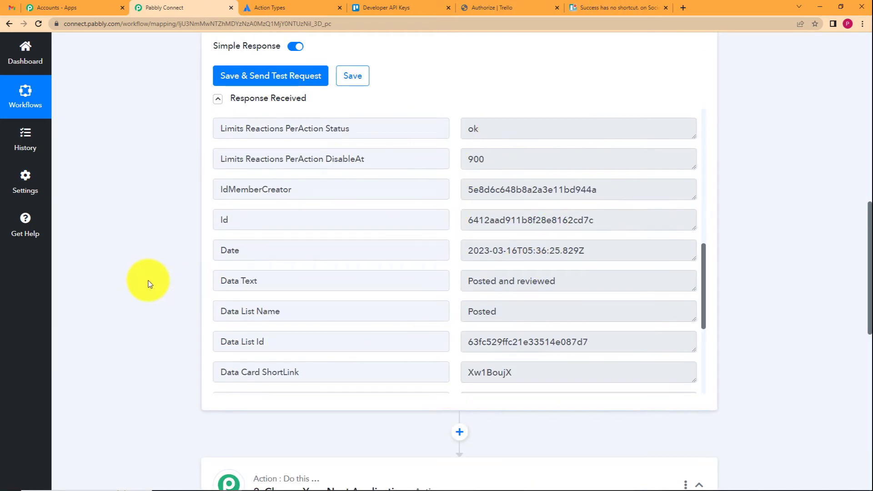
scroll(295, 296, "down", 7)
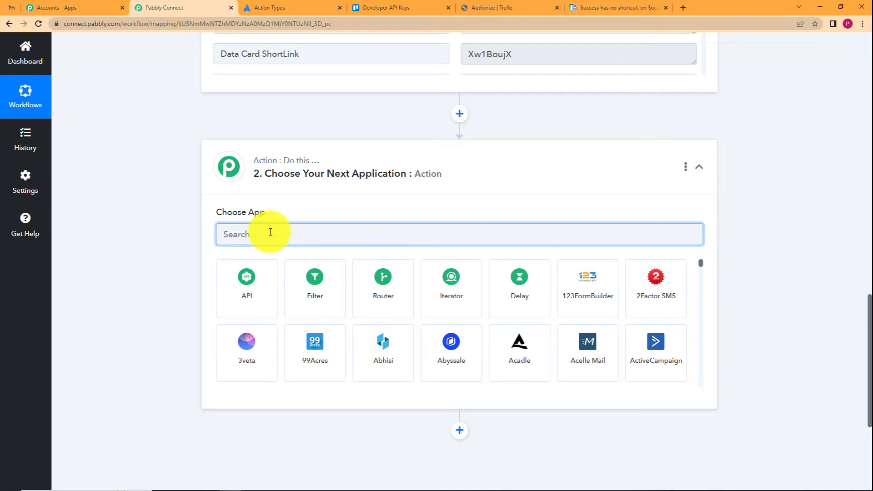
type("gmail")
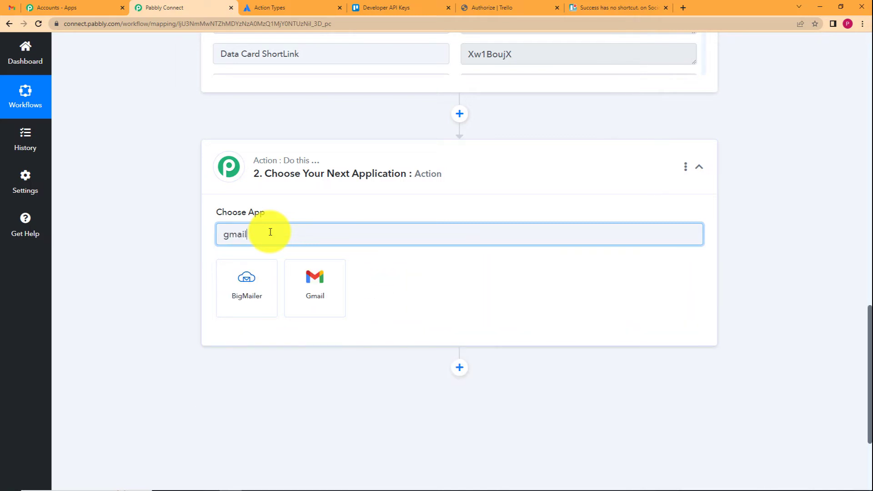
left_click(319, 291)
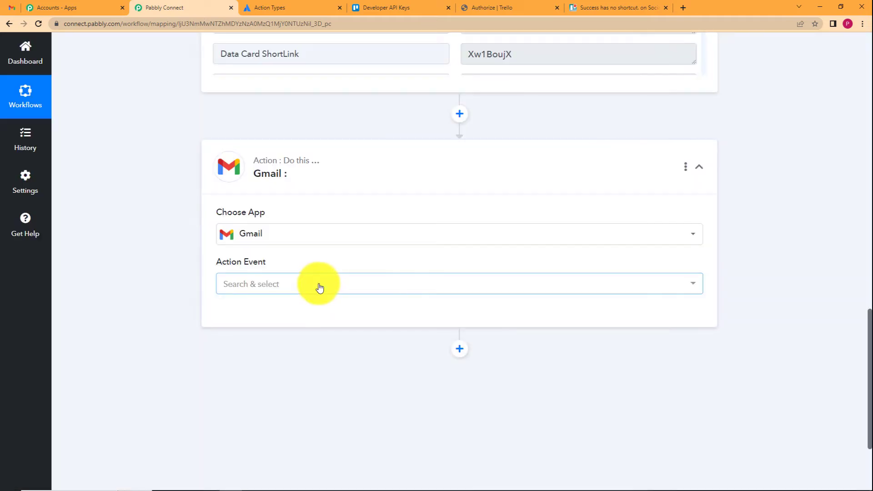
left_click(320, 286)
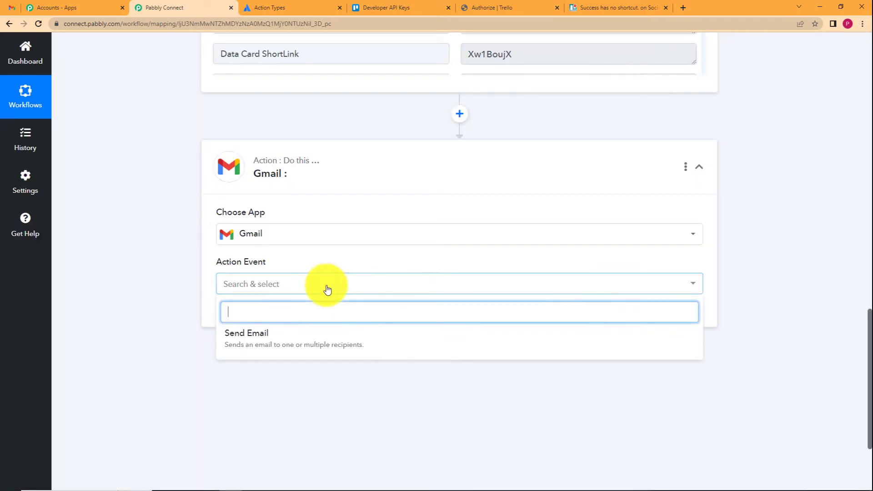
left_click(331, 337)
Add a new Gmail connection for the action and authorize Pabbly Connect to access the Google account
left_click(250, 316)
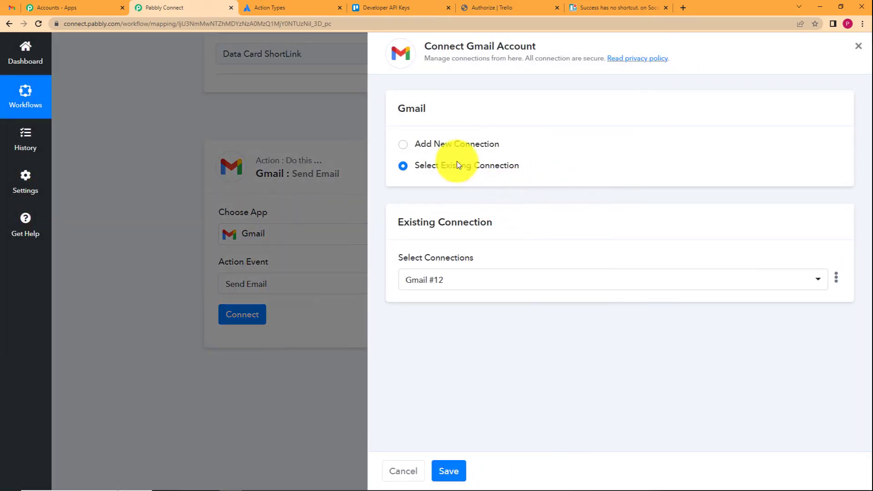
left_click(444, 144)
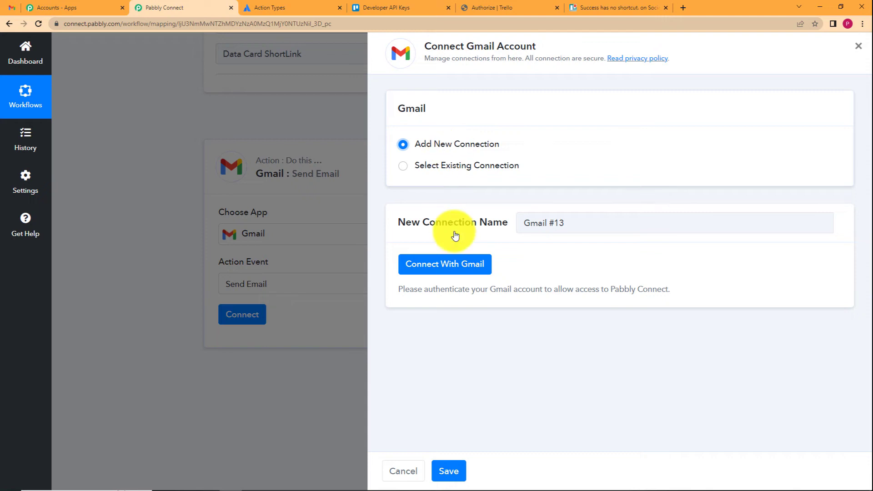
left_click(462, 268)
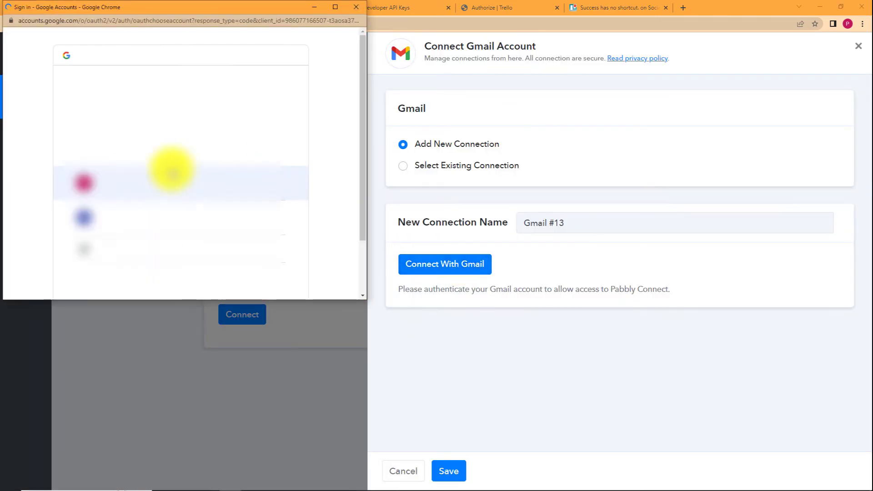
left_click(172, 172)
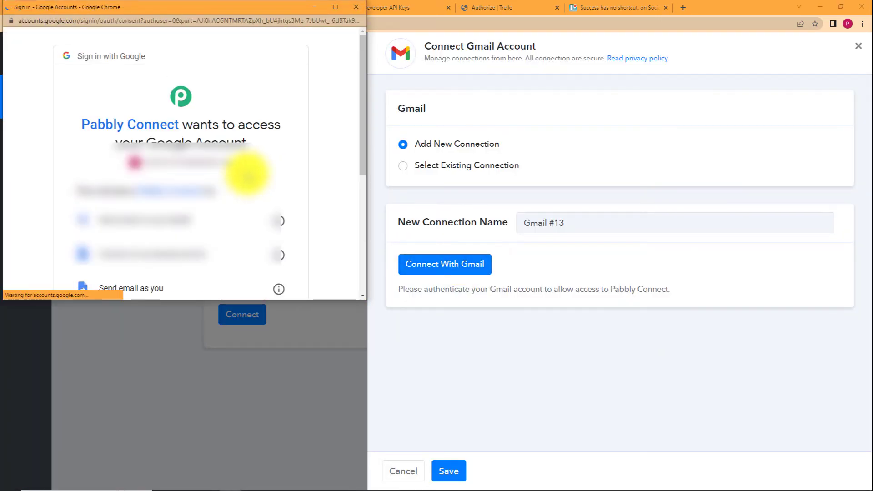
scroll(249, 214, "down", 5)
left_click(253, 211)
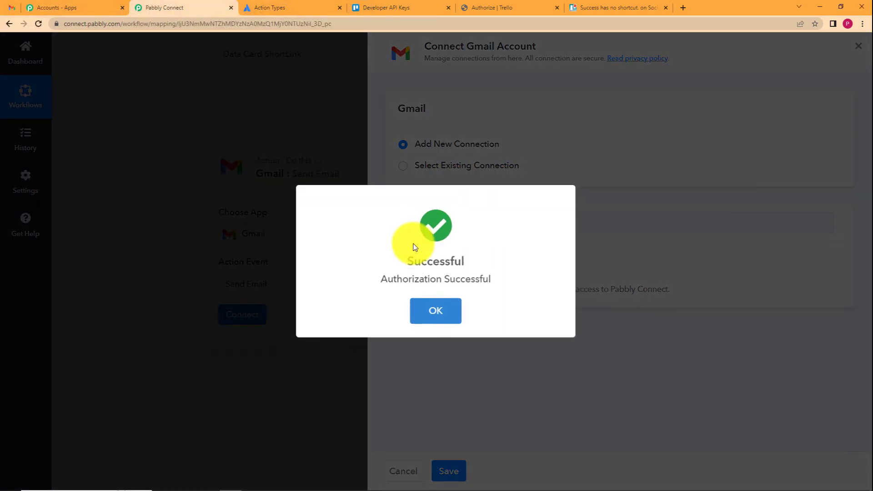
left_click(439, 311)
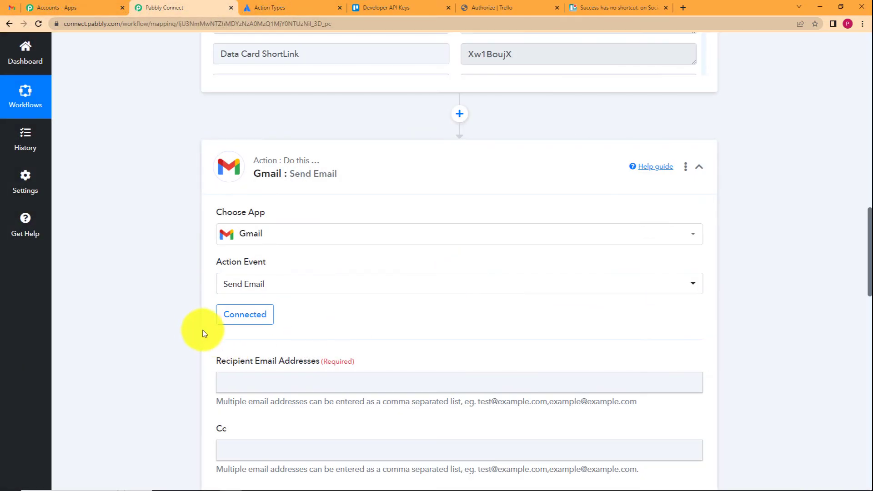
Fill in the recipient's email address for the Gmail action and set the Sender Name to Trello
scroll(199, 331, "down", 5)
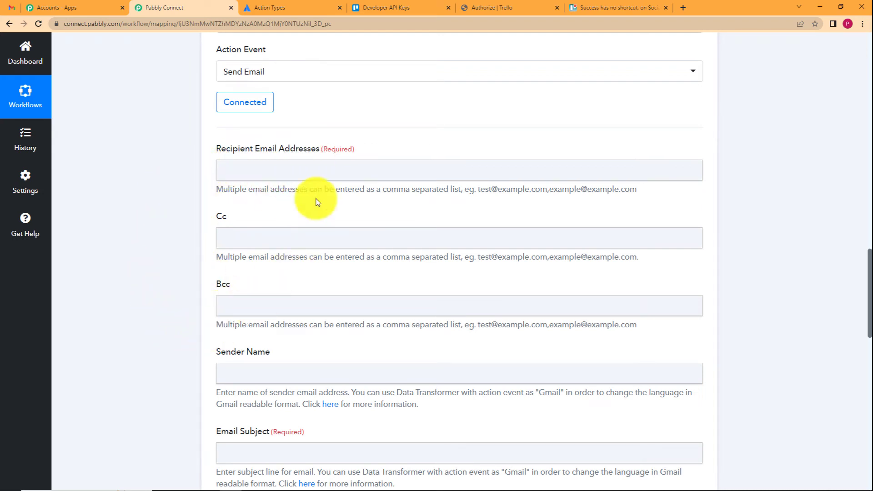
left_click(245, 176)
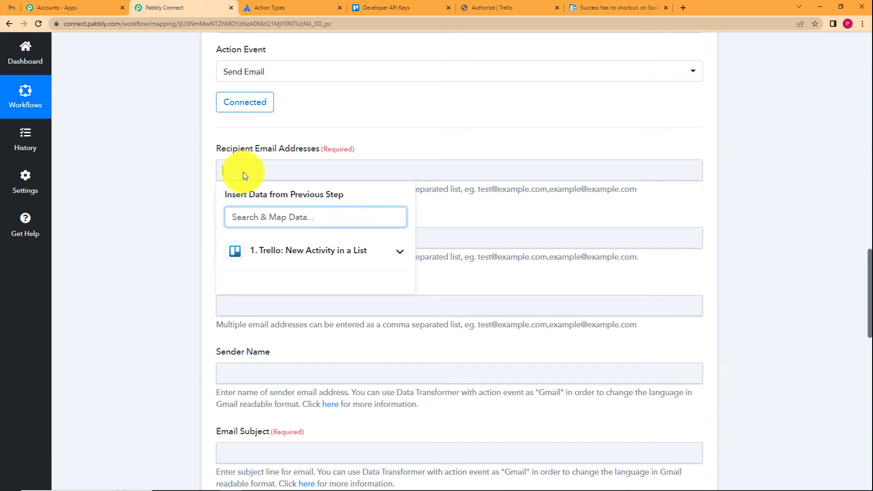
left_click(181, 224)
scroll(181, 225, "down", 7)
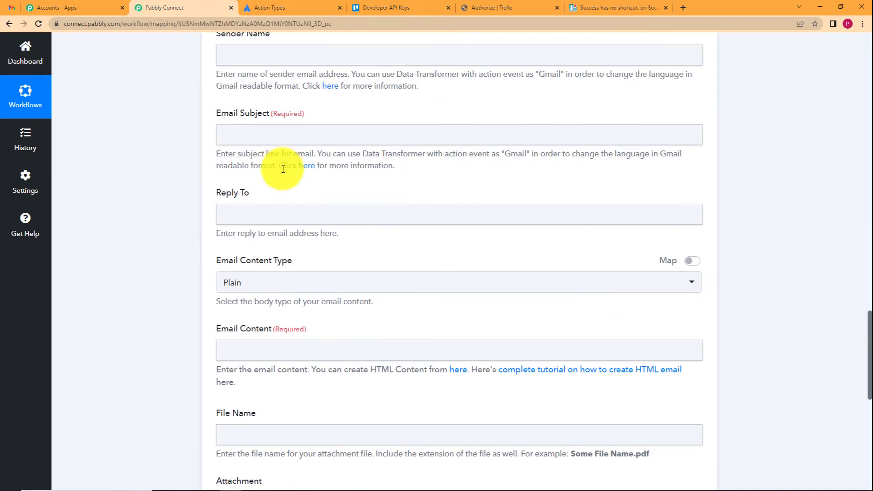
scroll(226, 285, "down", 5)
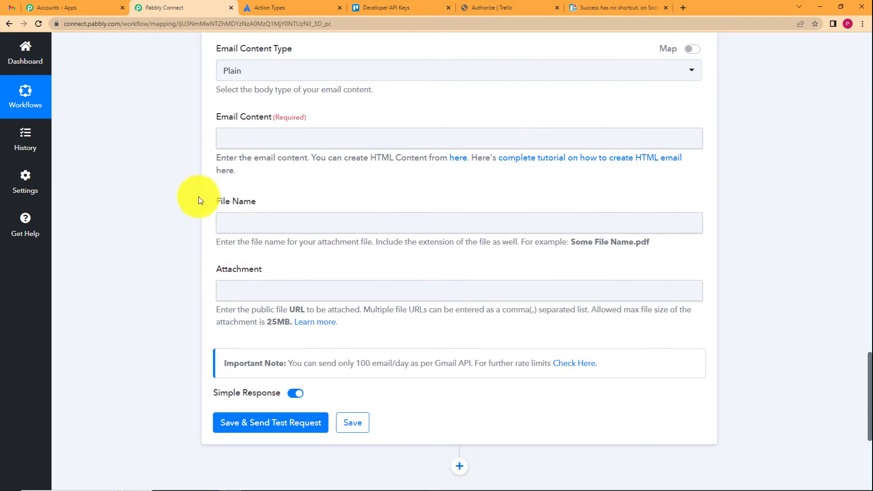
scroll(176, 228, "up", 9)
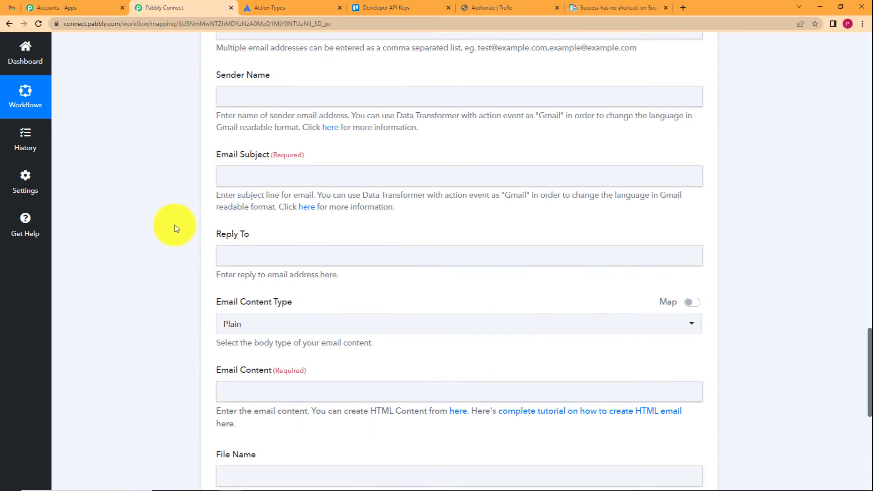
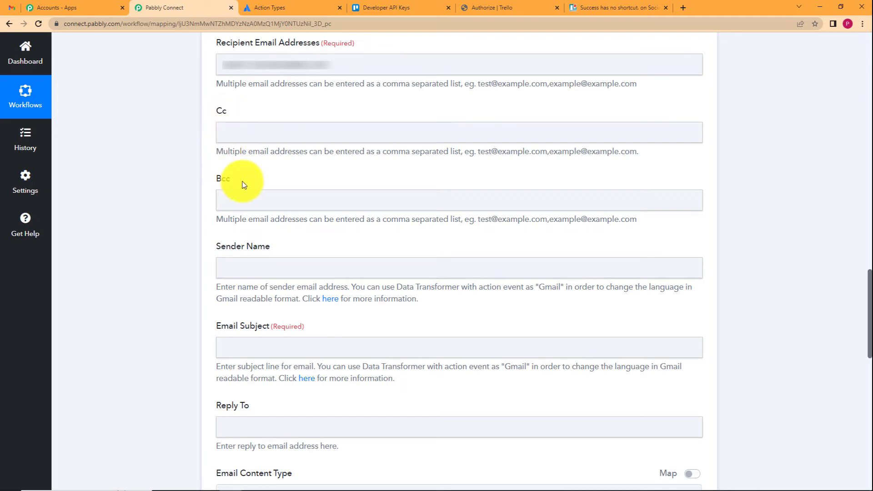
left_click(239, 262)
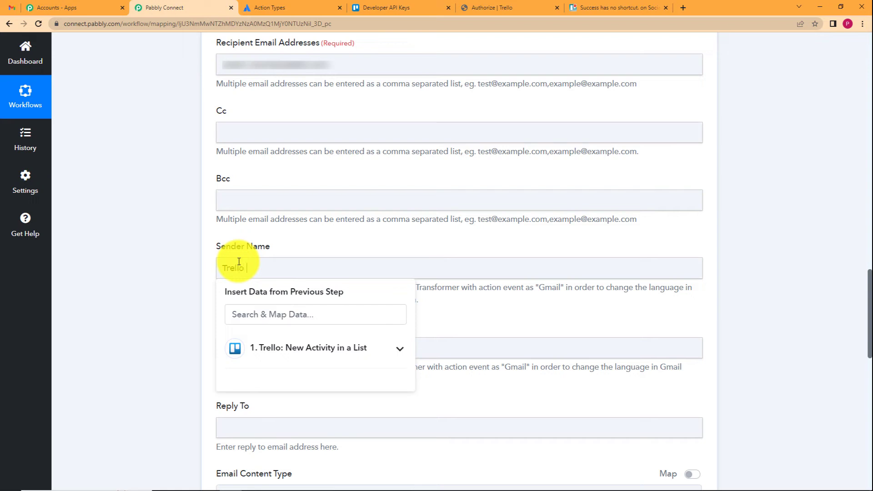
type("Trello")
left_click(182, 185)
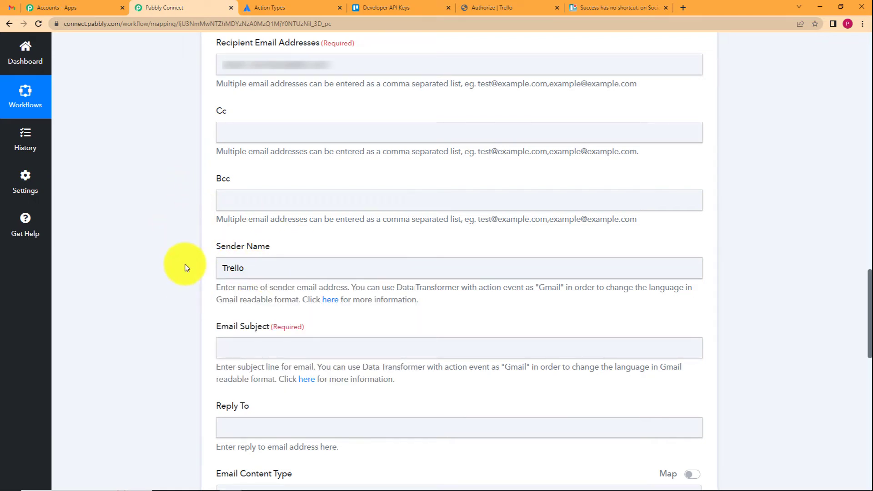
Set the Email Subject to "New Comment added" and choose Plain as the Email Content Type
scroll(200, 202, "down", 2)
left_click(264, 246)
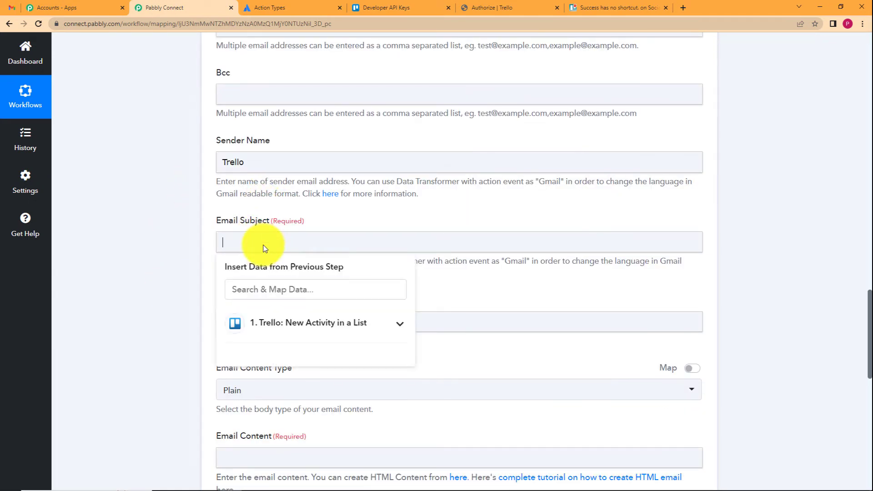
type("New Comment added")
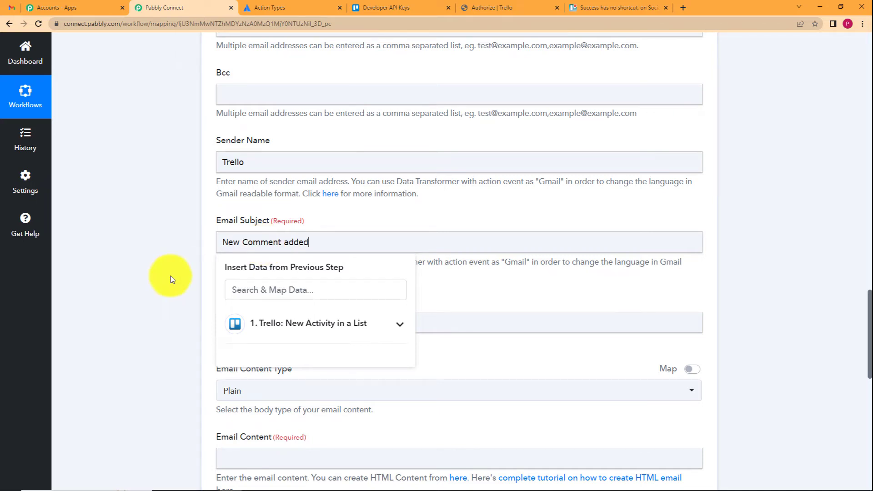
left_click(172, 279)
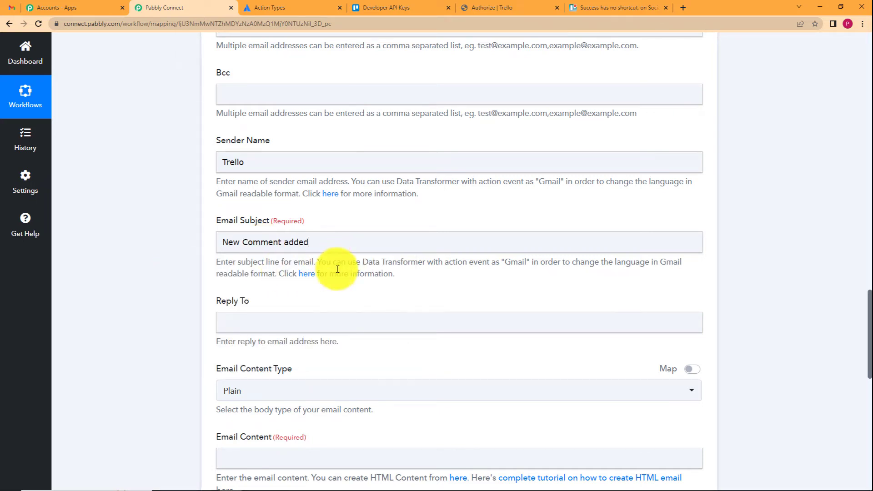
scroll(264, 277, "down", 4)
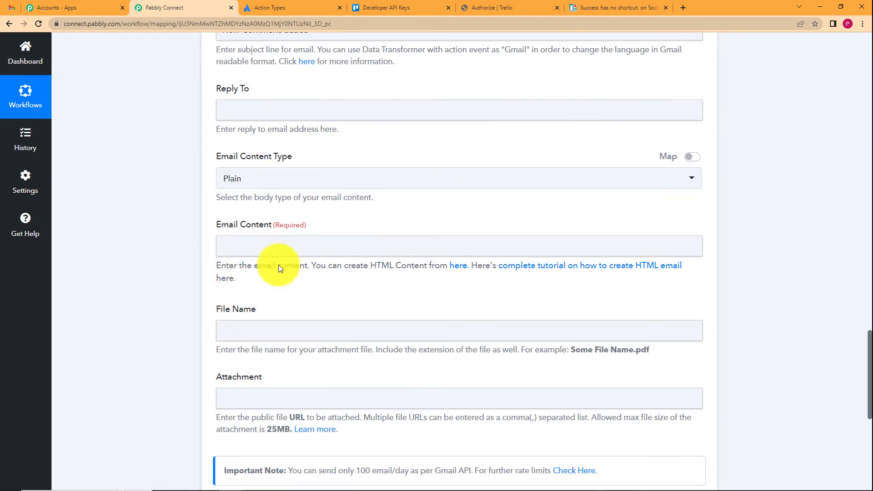
left_click(259, 186)
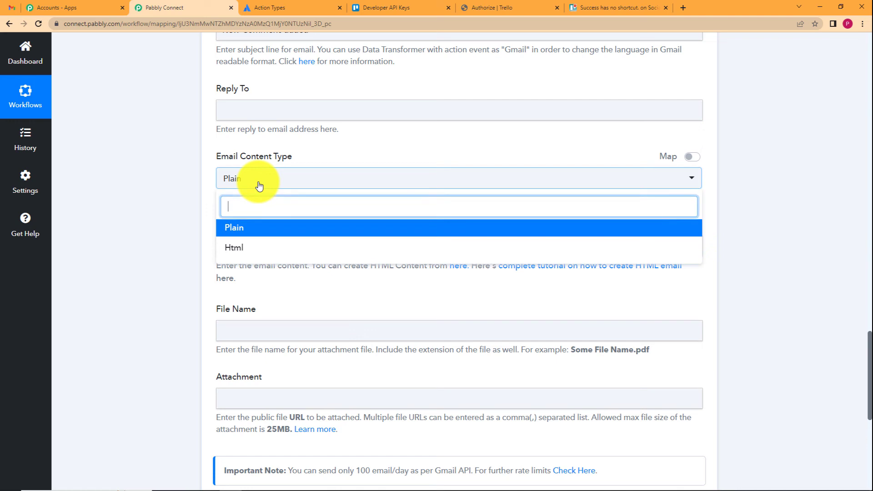
left_click(263, 228)
Begin the Email Content with "Dear Trello User, You have a new comment in your trello card.\nList Name:" and map Data List Name from the trigger
left_click(237, 243)
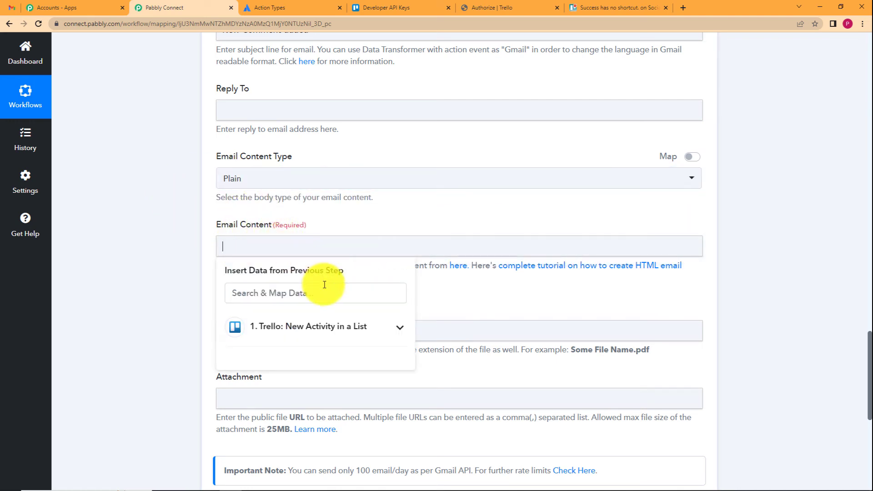
type("Dear Trello User, You have a new comment in your trello")
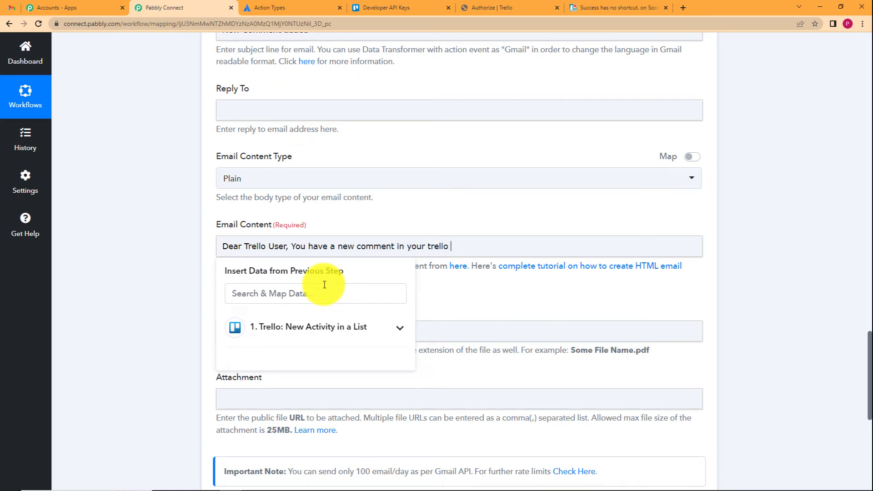
left_click(378, 327)
scroll(454, 341, "up", 2)
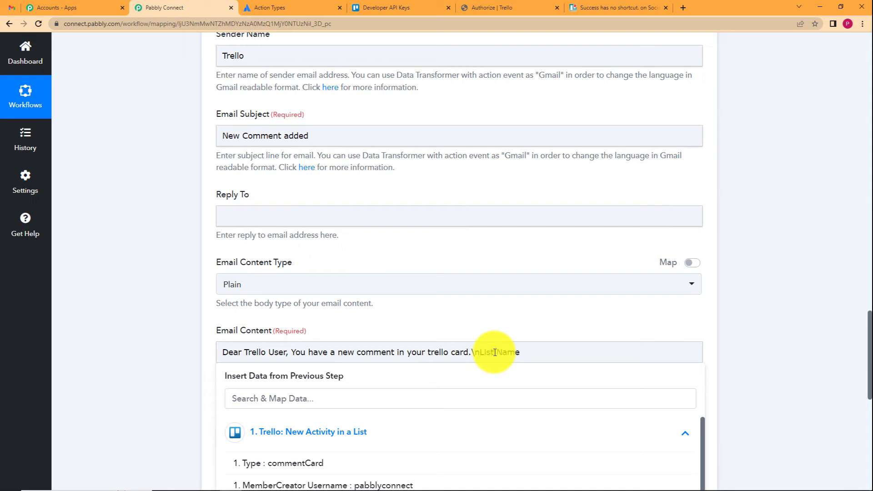
scroll(400, 318, "down", 5)
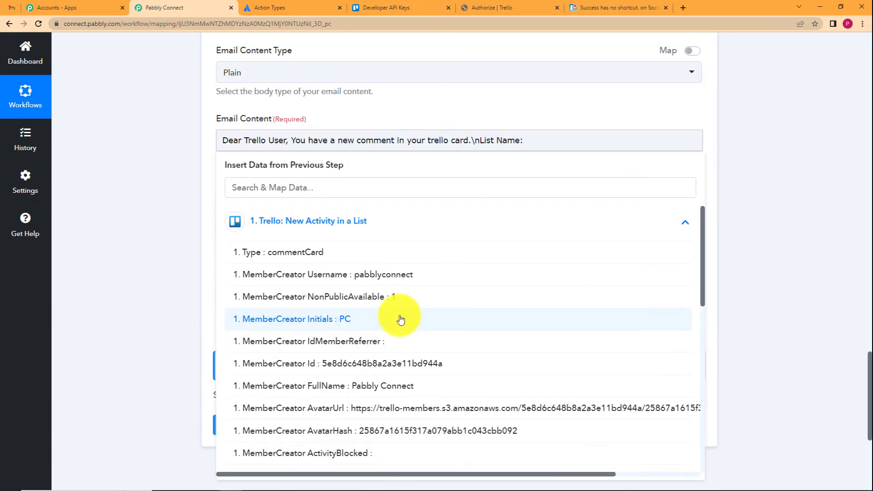
scroll(401, 317, "down", 2)
scroll(402, 317, "down", 8)
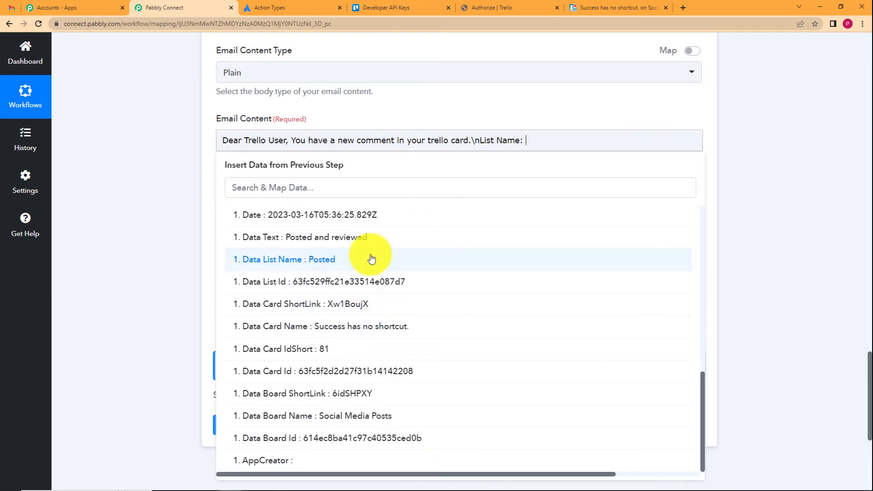
left_click(373, 260)
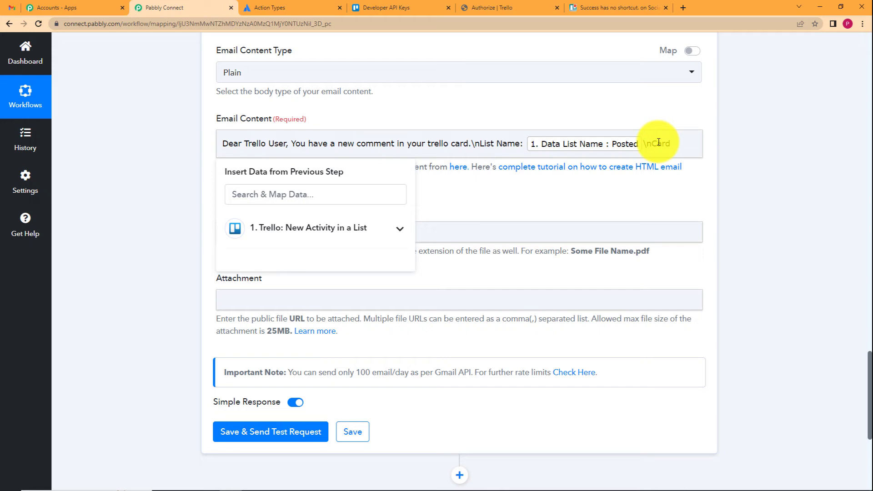
Extend the Email Content with "\nCard Name:" and map the trigger's Data Card Name after it
type("Card Name:")
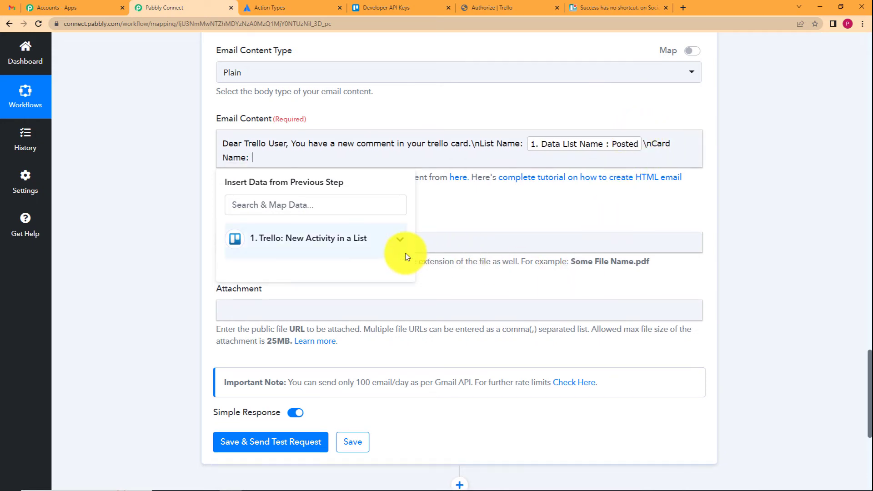
left_click(385, 239)
scroll(423, 392, "down", 7)
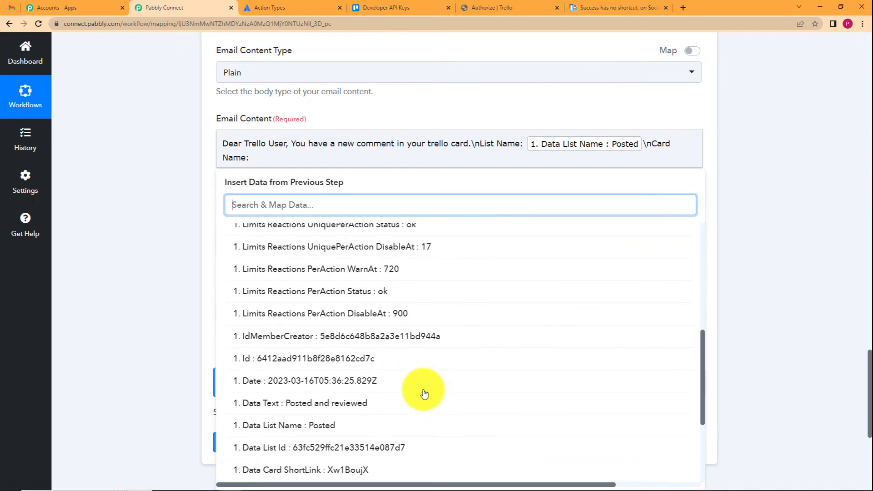
scroll(419, 359, "down", 2)
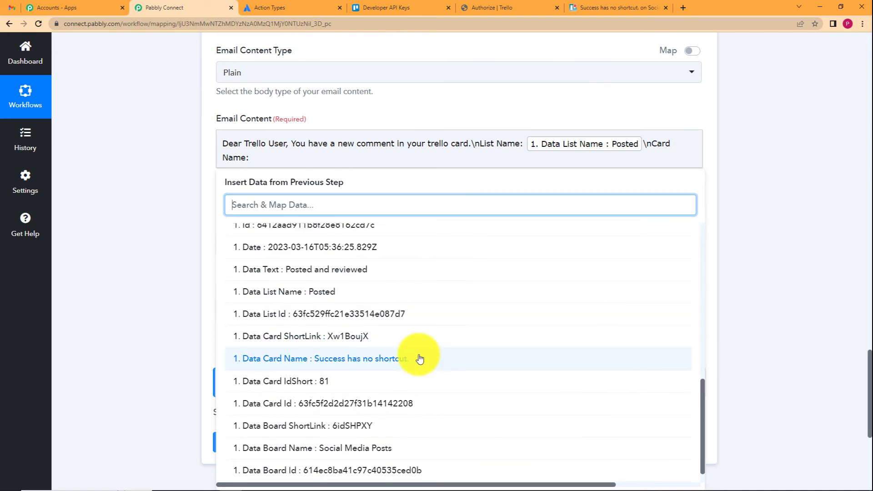
left_click(418, 359)
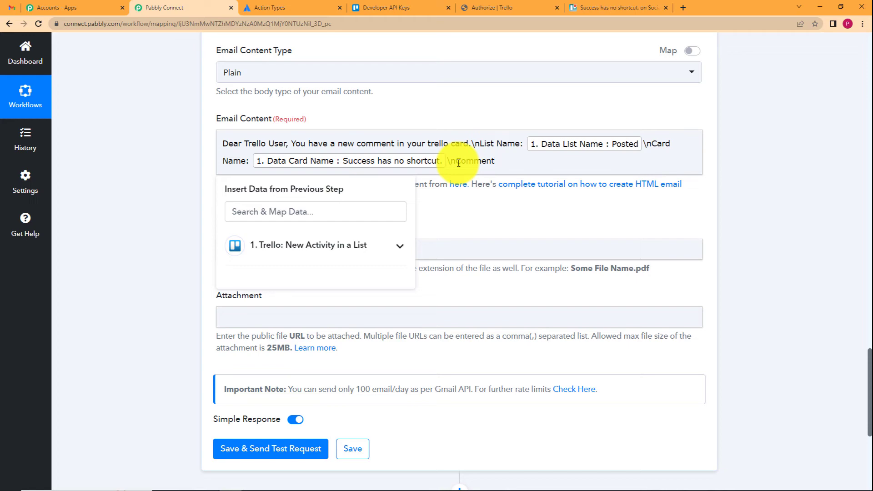
Complete the Email Content with "\nComment:" followed by the trigger's mapped Data Text value
left_click(293, 245)
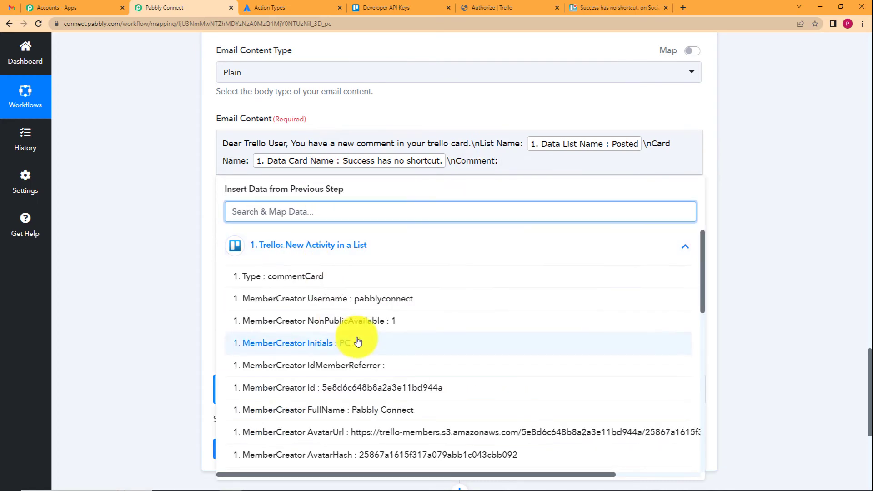
scroll(356, 341, "down", 2)
scroll(358, 340, "down", 7)
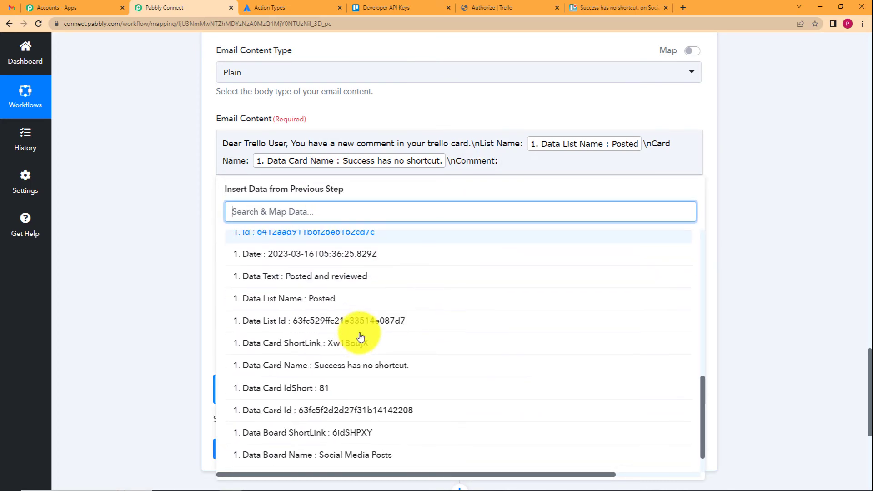
left_click(367, 279)
left_click(156, 241)
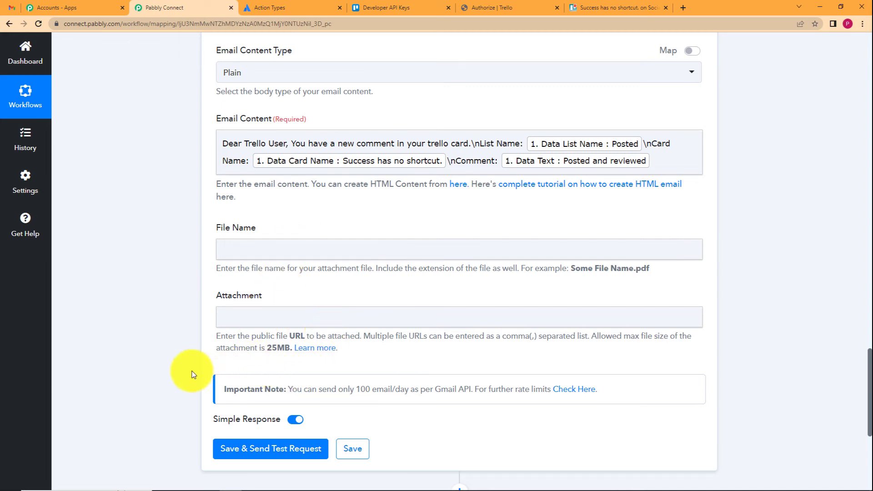
Send a test request for the Gmail action, check the received response fields, and save the step
left_click(288, 447)
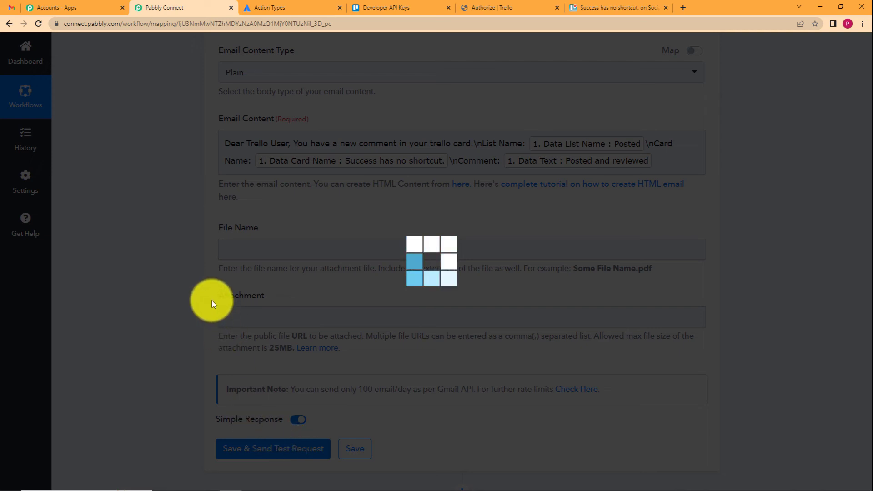
scroll(166, 326, "down", 7)
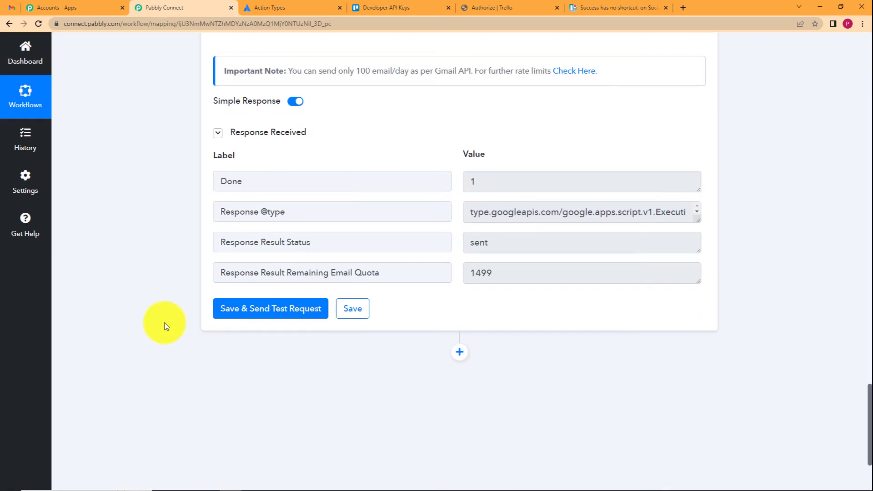
left_click_drag(502, 245, 431, 259)
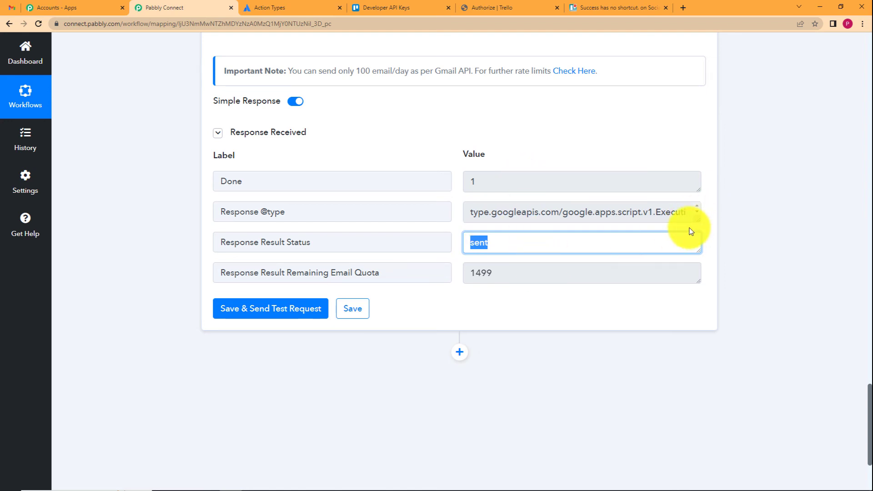
left_click_drag(697, 219, 700, 241)
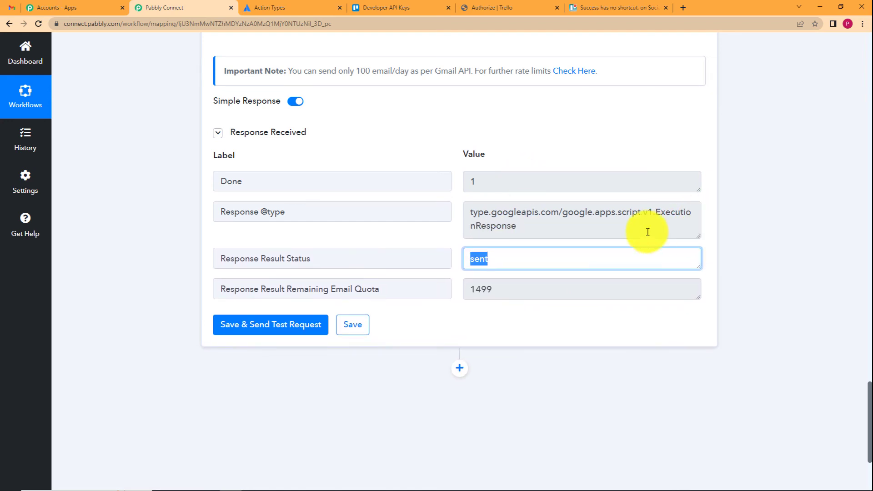
left_click(472, 183)
left_click(452, 244)
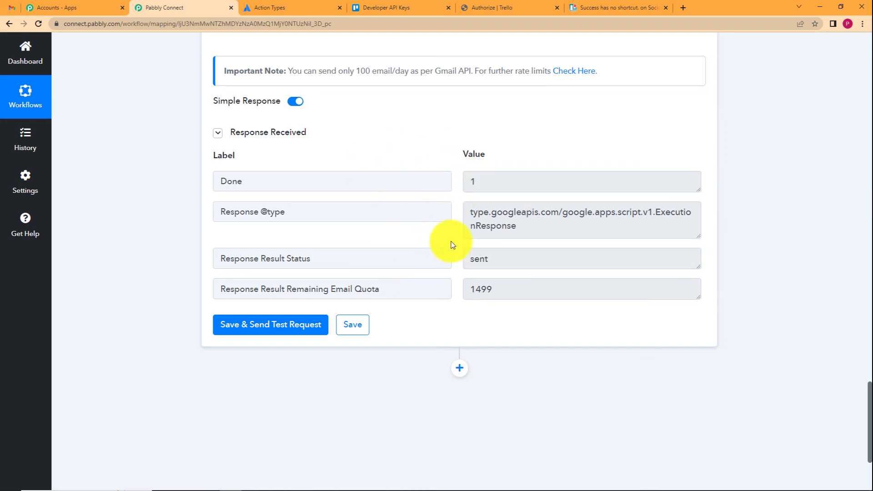
left_click(349, 325)
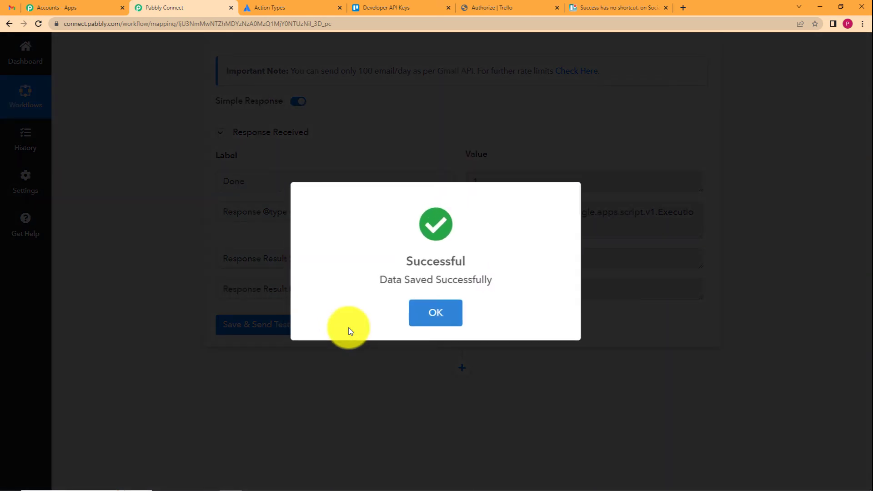
left_click(448, 312)
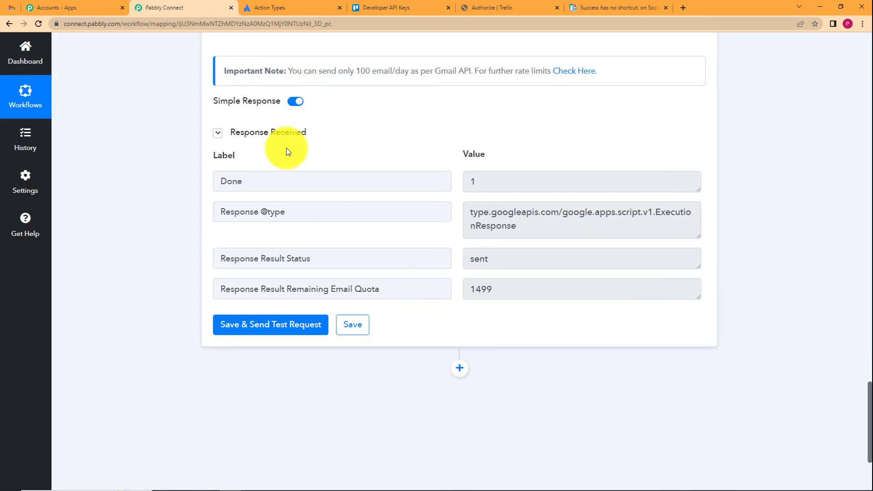
Switch to Gmail, open the "New Comment added" email to check its contents, and return to Pabbly Connect
left_click(13, 7)
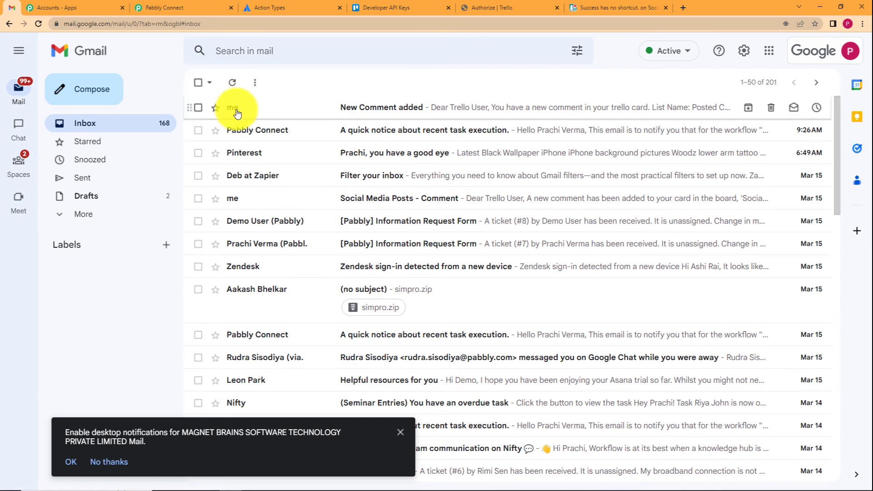
left_click(378, 109)
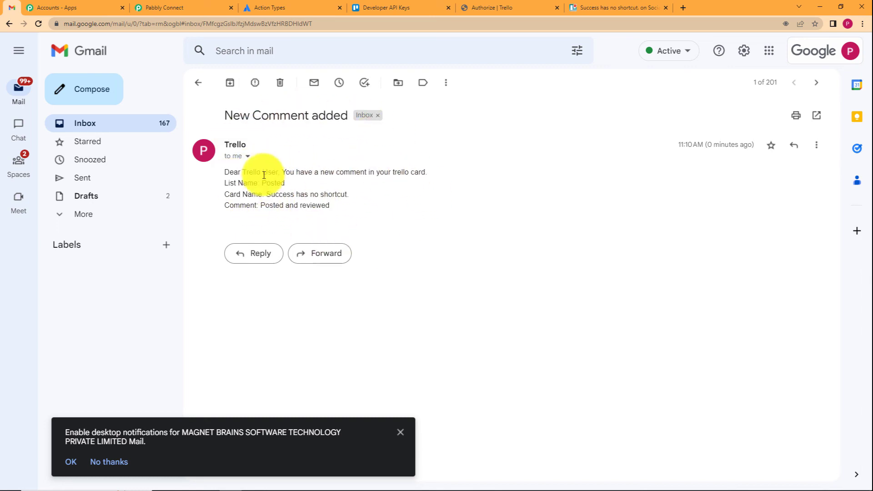
left_click(166, 4)
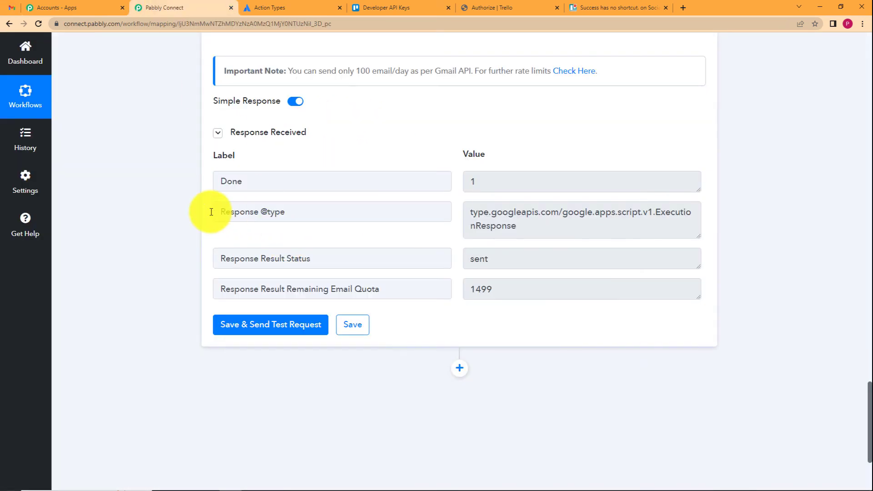
Go back to the start of the workflow and collapse the expanded steps to view the overview
scroll(214, 211, "up", 20)
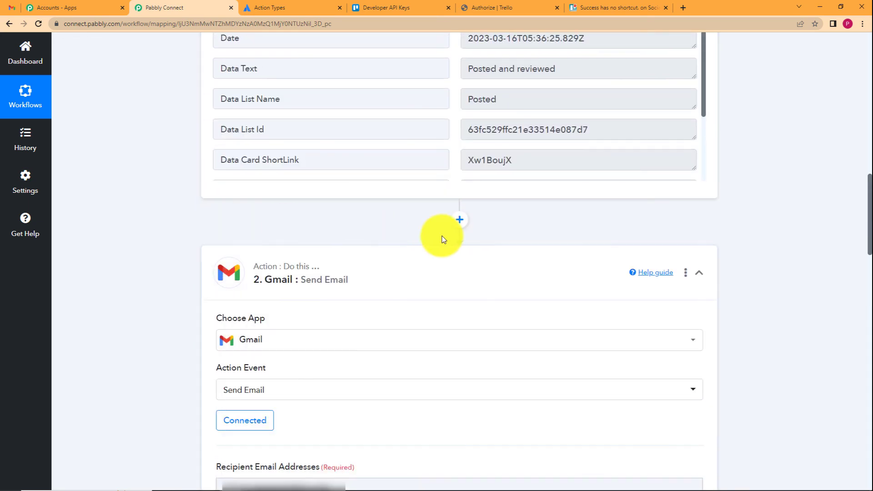
scroll(441, 281, "up", 15)
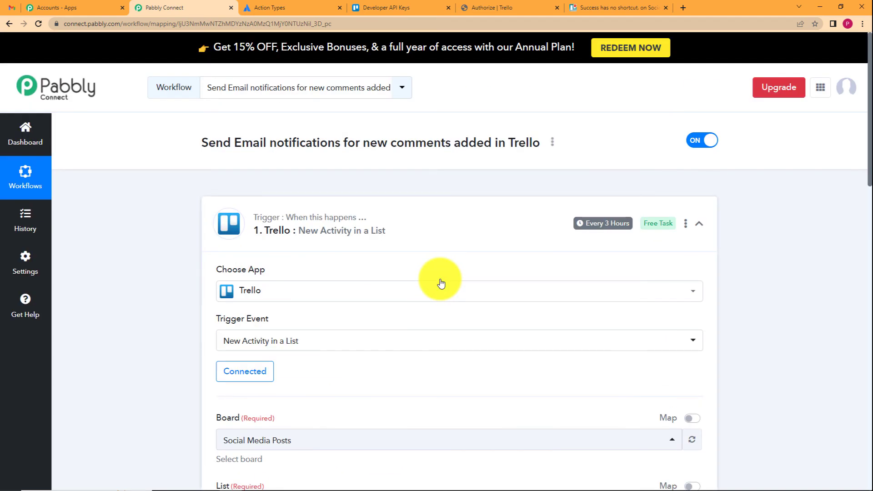
left_click(423, 210)
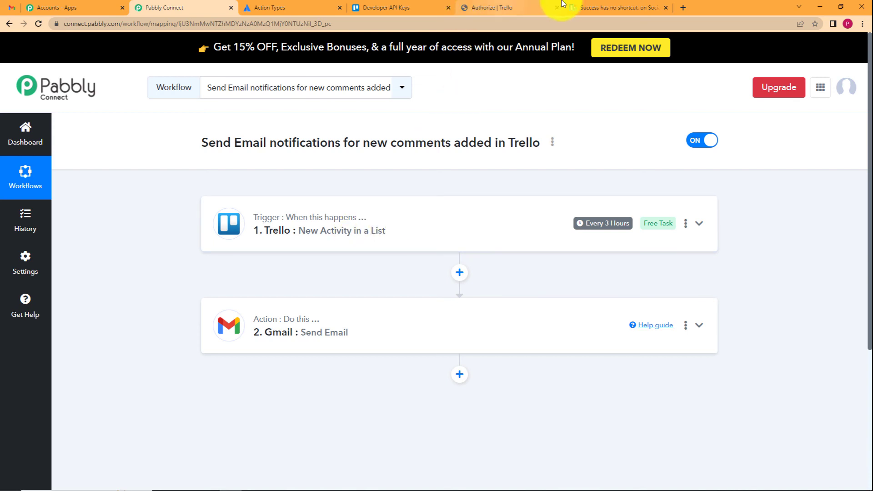
Switch to Trello, close the "Success has no shortcut." card to view its board, and return to Pabbly Connect
left_click(622, 7)
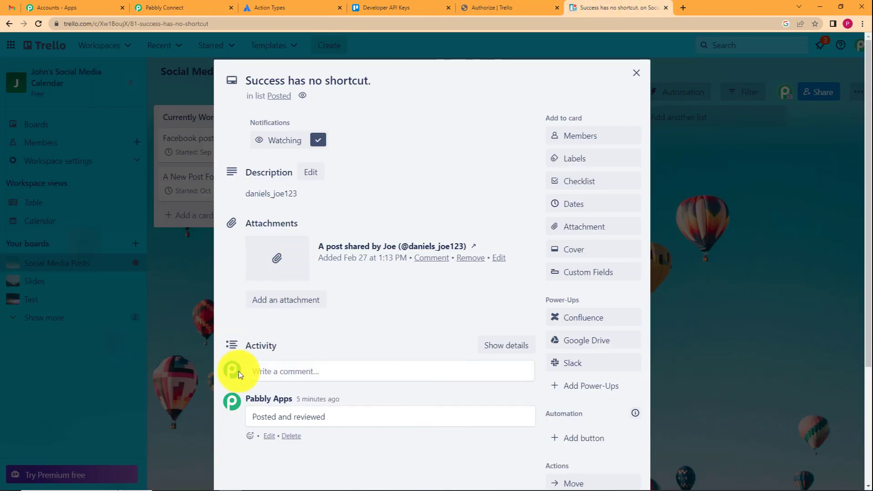
left_click(635, 73)
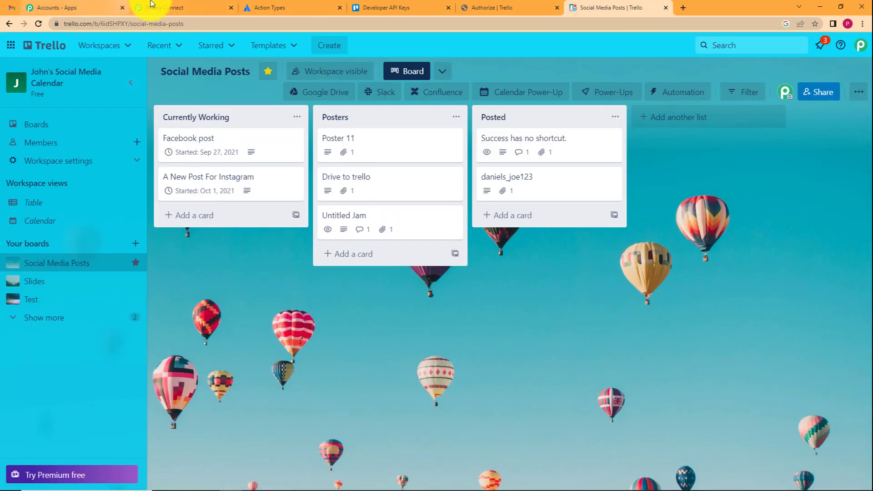
left_click(177, 5)
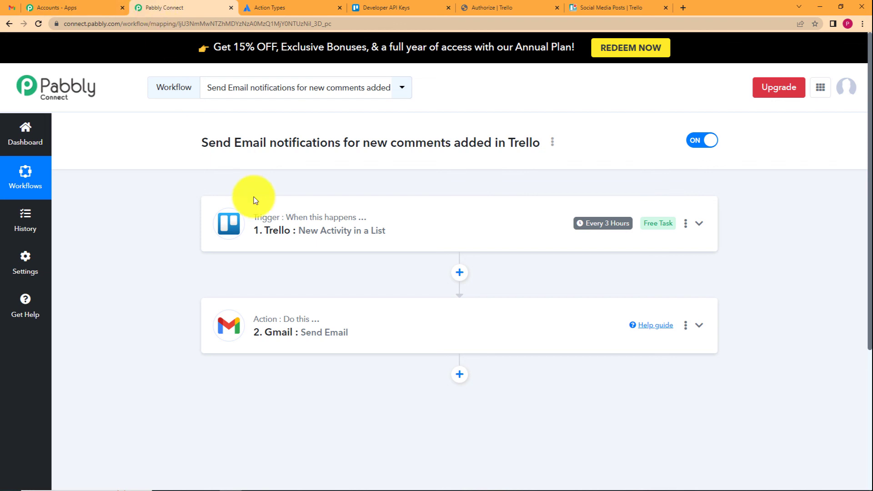
Expand the Trello trigger step to review its settings and fold away its received response
left_click(305, 245)
scroll(205, 309, "down", 1)
scroll(181, 335, "down", 15)
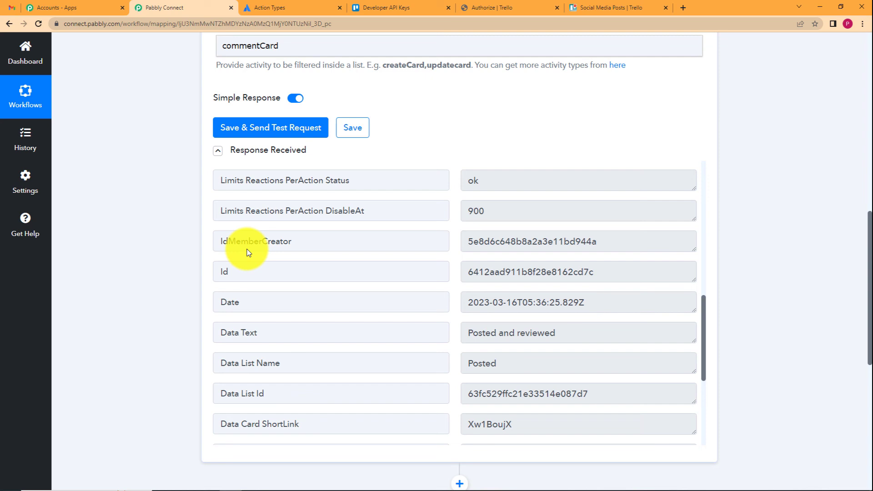
left_click(217, 150)
Expand the Gmail Send Email step and review its mapped email content and received response
scroll(272, 164, "down", 2)
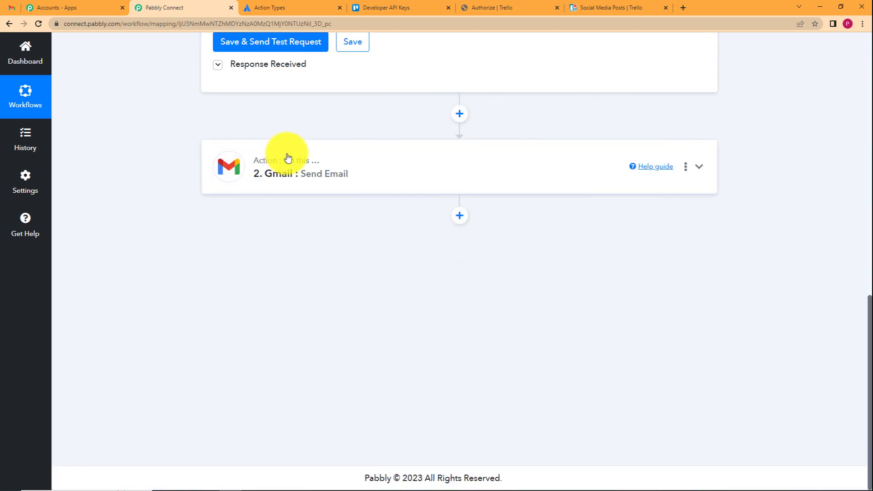
left_click(287, 158)
scroll(195, 310, "down", 5)
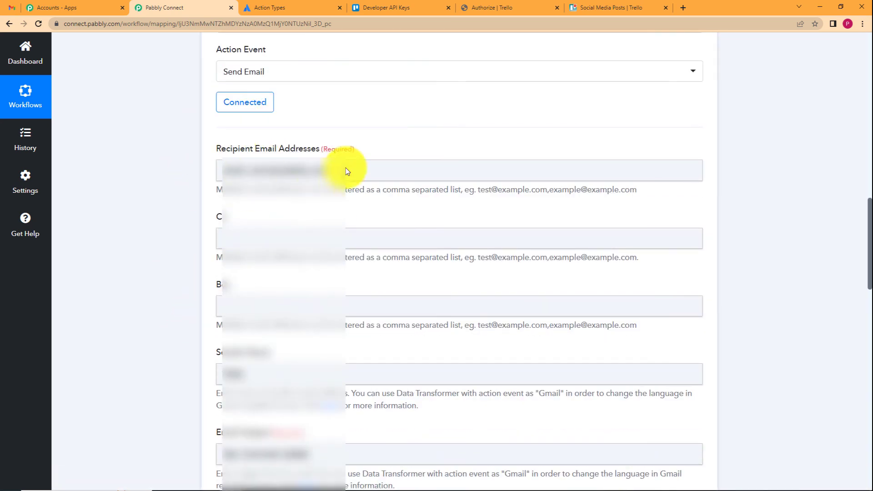
scroll(176, 207, "down", 8)
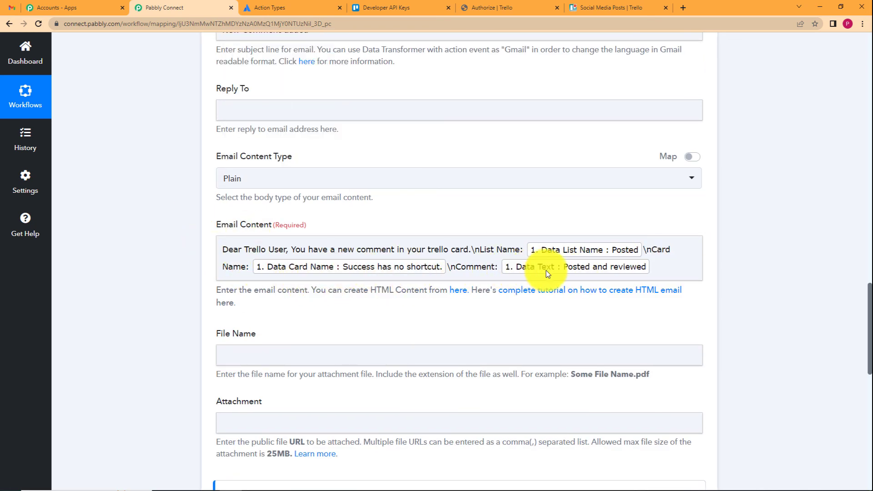
scroll(241, 289, "down", 7)
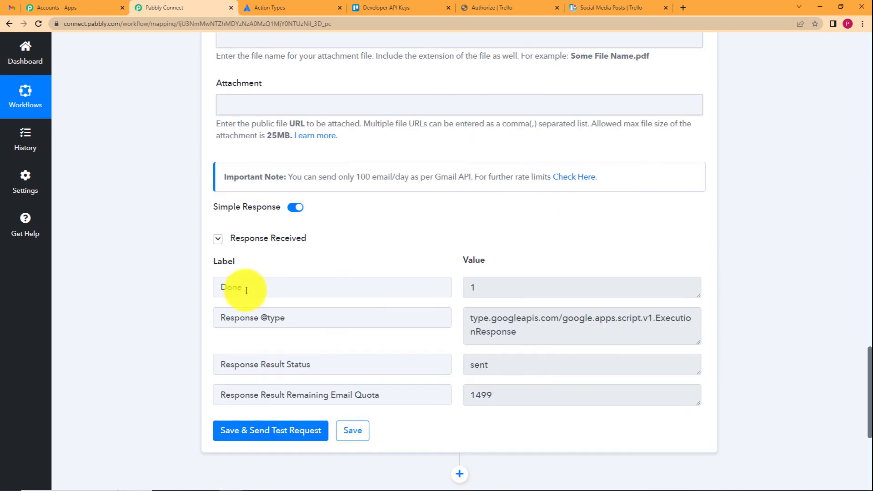